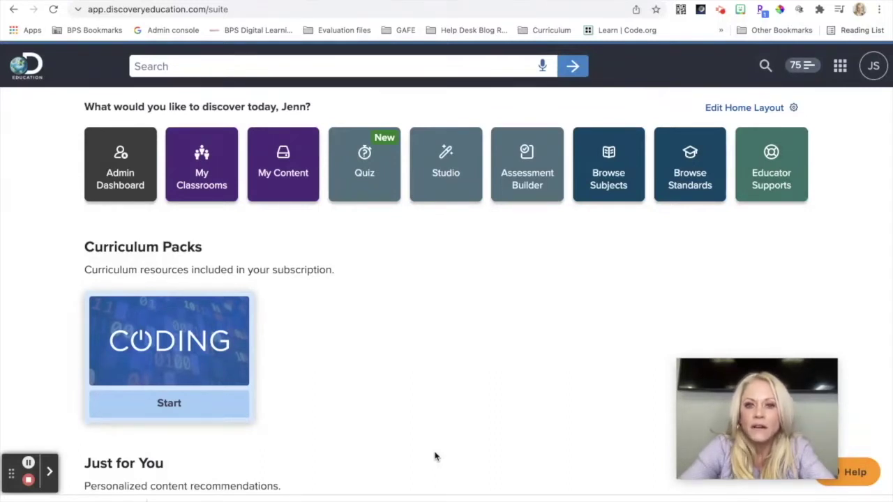
Open the Quiz tile to reach the My Quizzes list.
left_click(363, 180)
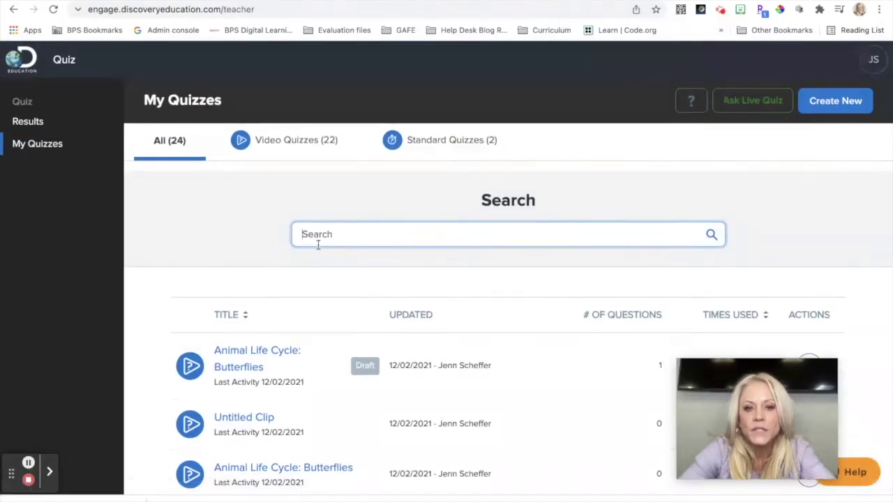
Scroll through the saved quizzes and back up to the 'Animal Life Cycle: Butterflies' draft.
scroll(328, 230, "down", 2)
scroll(318, 248, "down", 2)
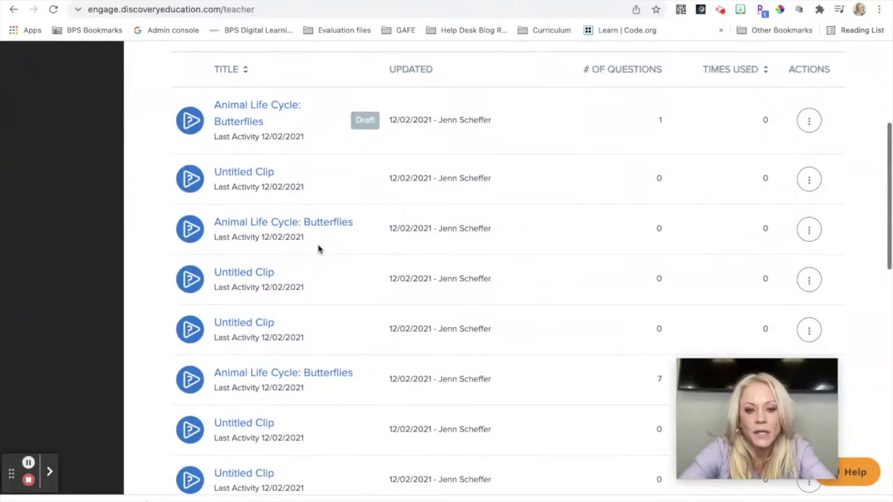
scroll(319, 249, "up", 3)
scroll(318, 249, "up", 1)
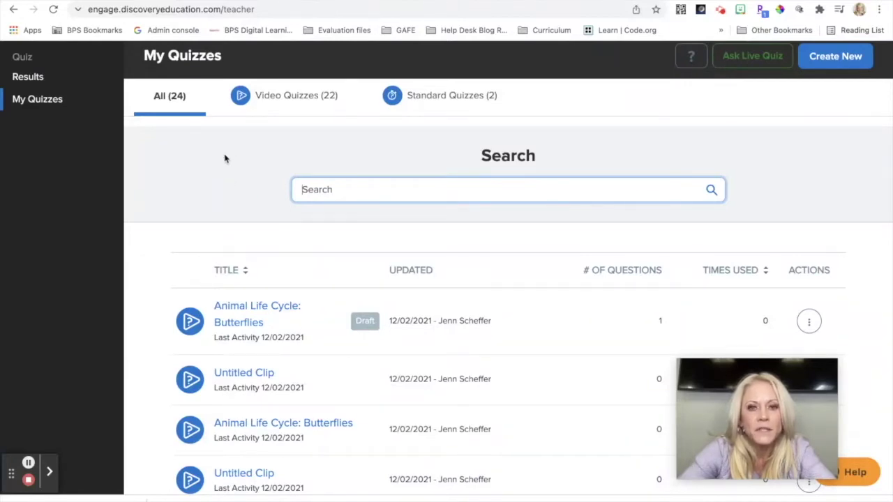
scroll(223, 156, "up", 1)
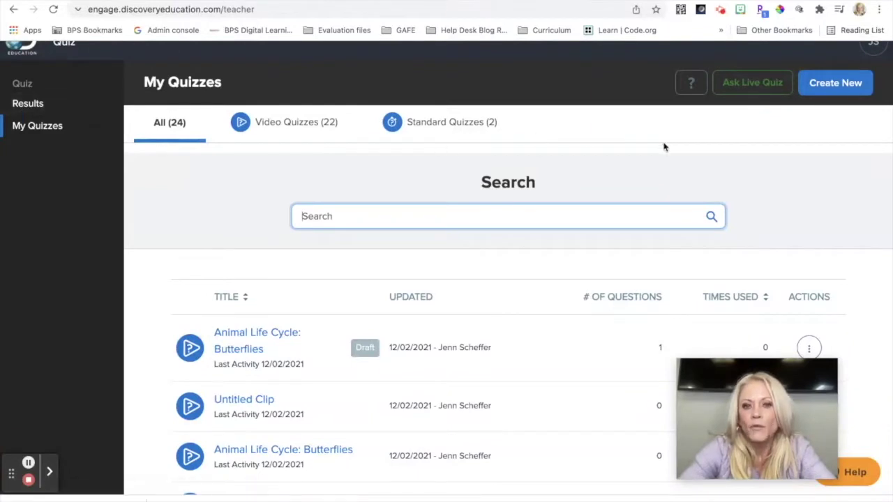
scroll(796, 119, "up", 1)
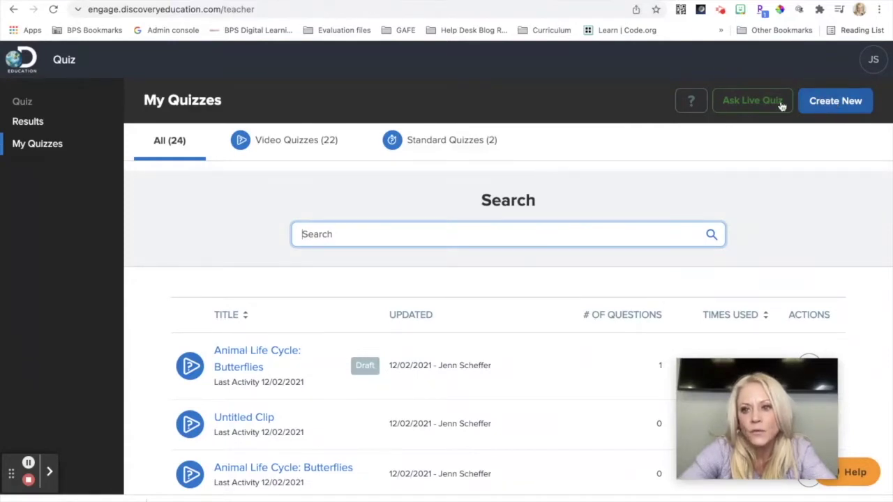
Create a new quiz using Build a new Quiz with the Video Quiz type.
left_click(826, 101)
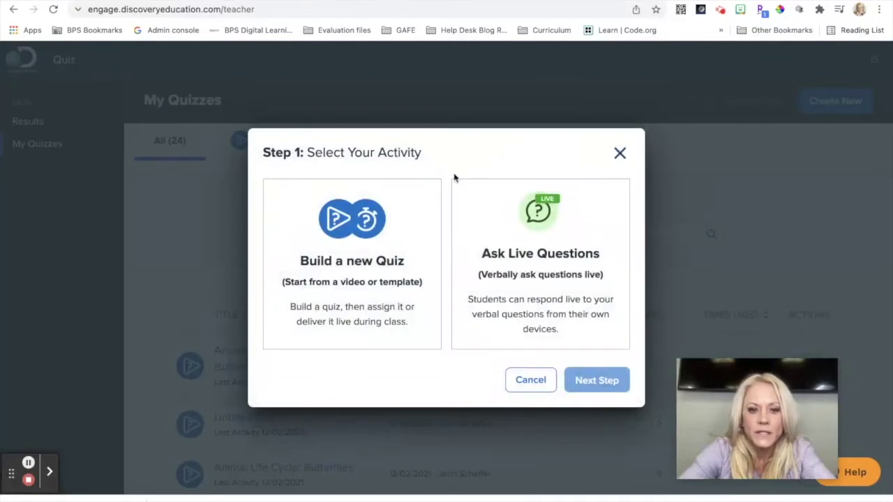
left_click(335, 247)
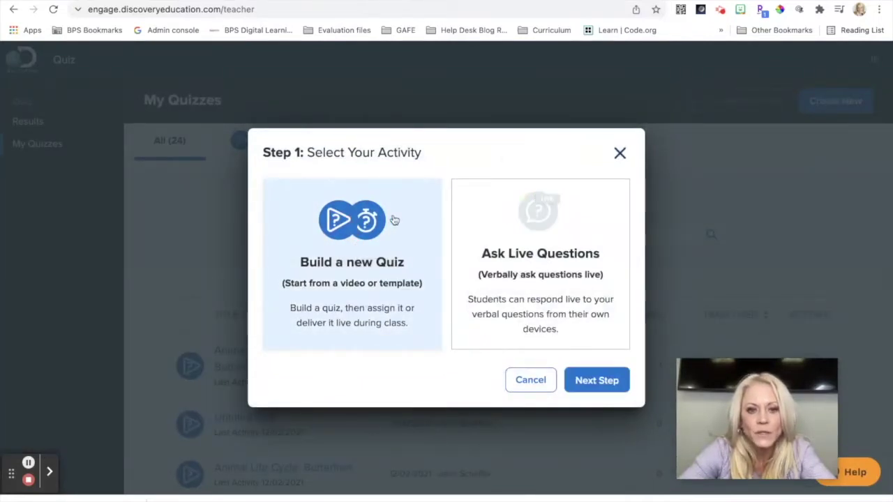
left_click(586, 383)
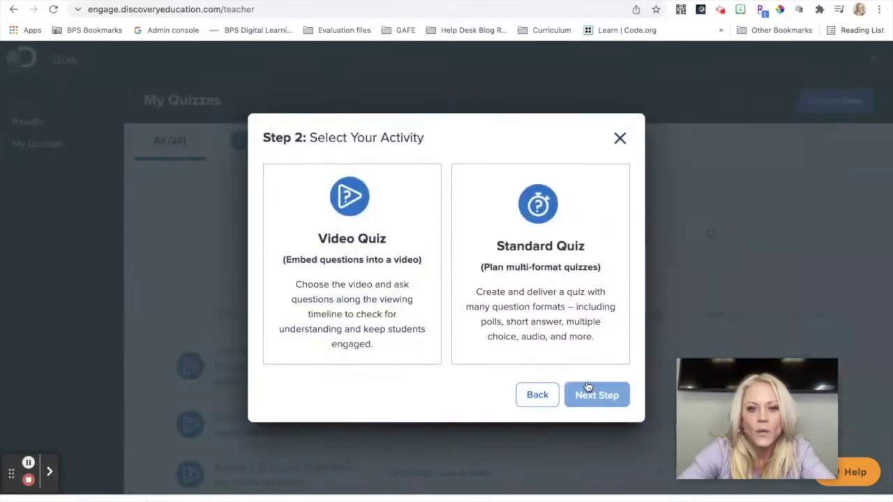
left_click(373, 274)
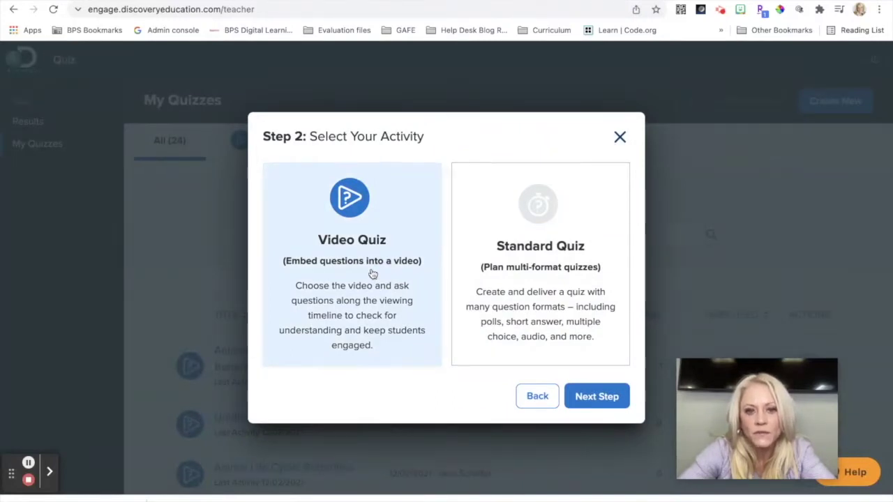
left_click(384, 269)
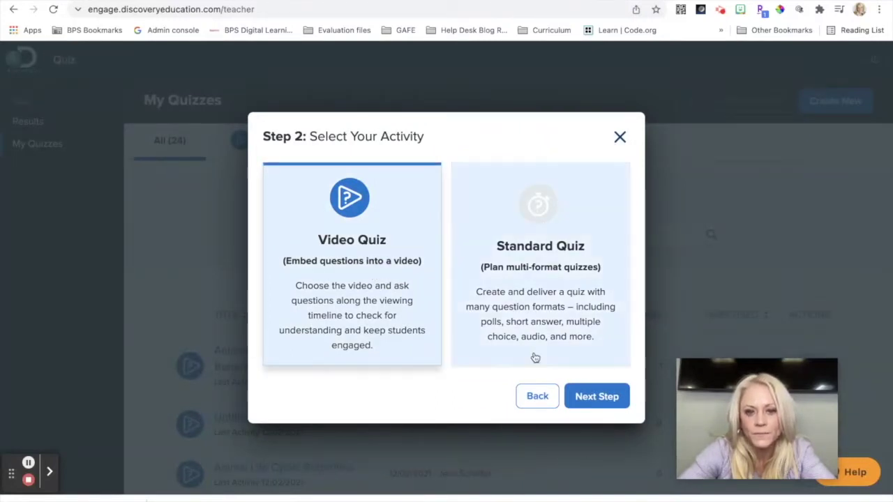
left_click(584, 399)
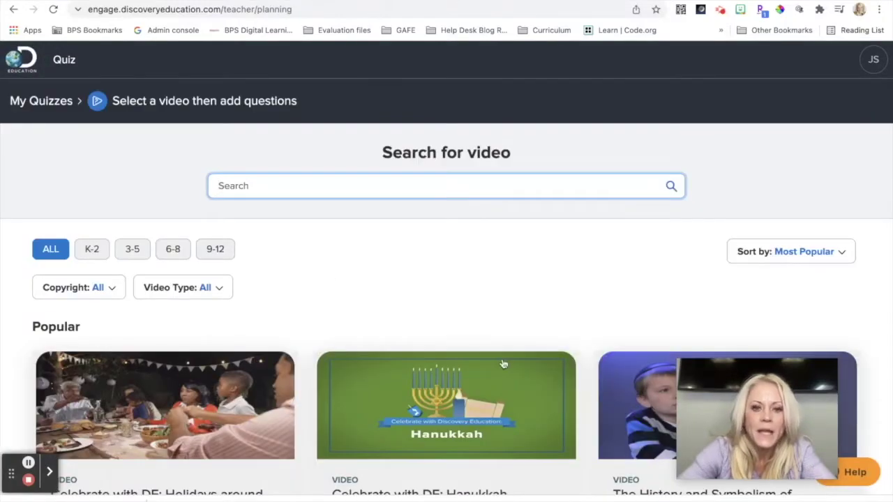
Search videos for 'animal life cycle butterfly' and browse the 22 results.
left_click(300, 186)
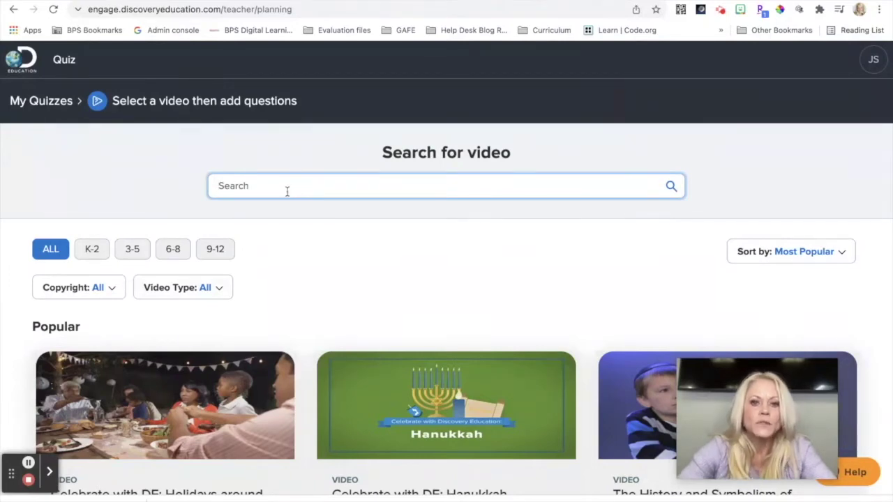
type("animal lif")
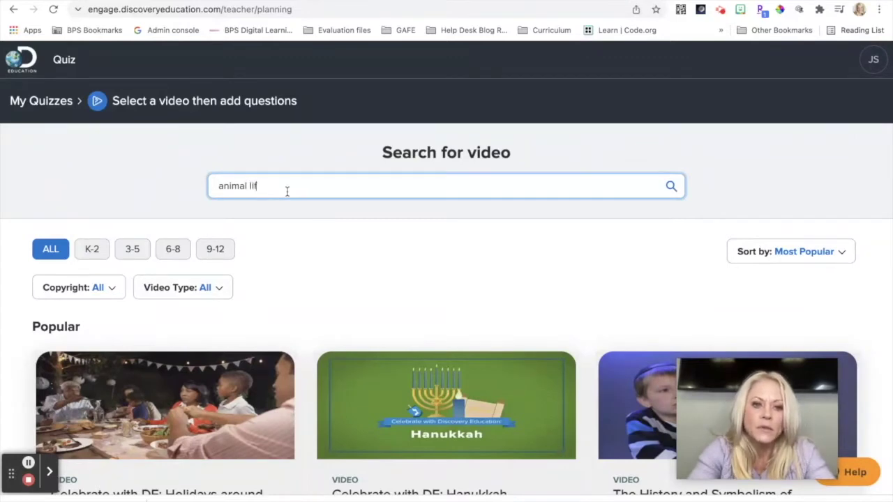
type("e cycle butterfly")
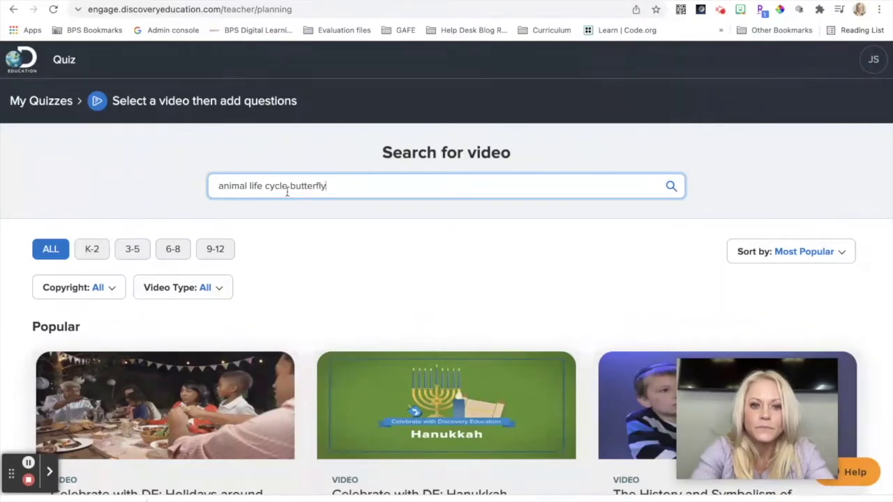
key("Return")
scroll(254, 296, "down", 3)
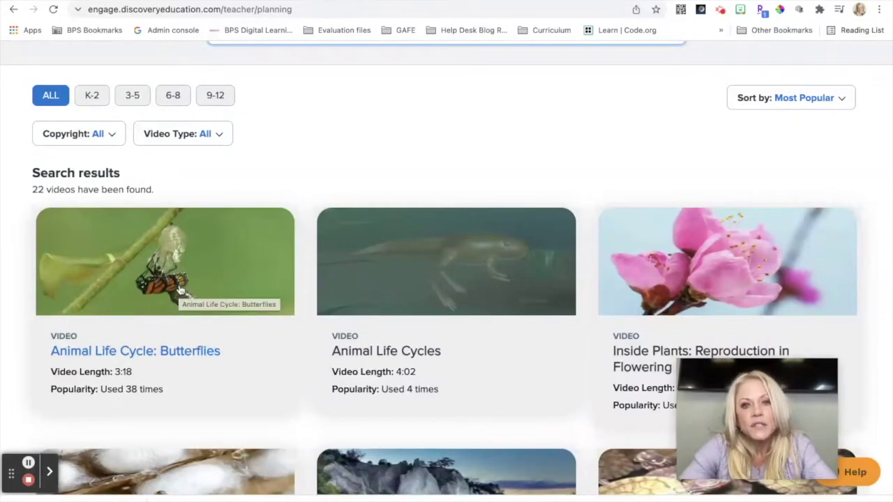
scroll(180, 290, "down", 2)
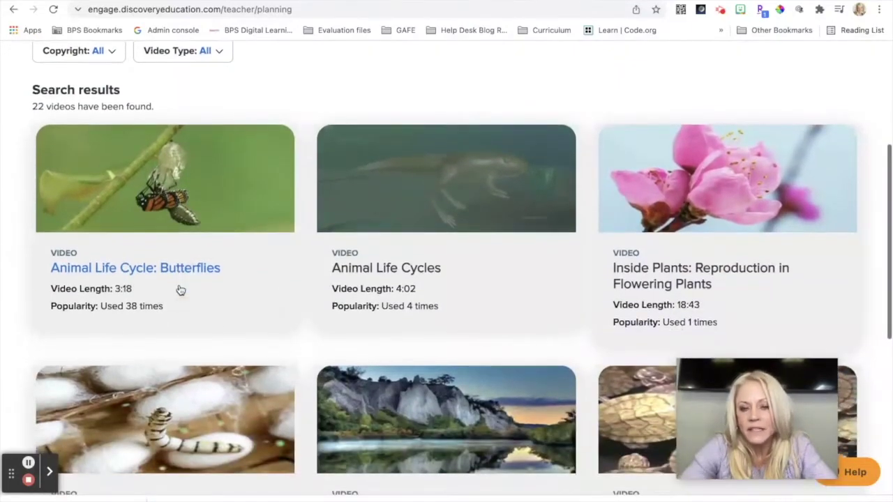
scroll(180, 290, "down", 1)
scroll(180, 290, "down", 1)
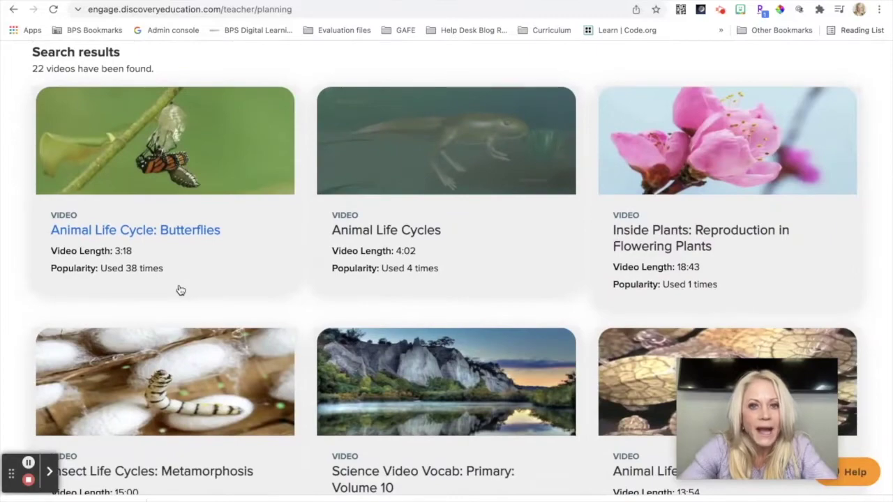
scroll(180, 290, "down", 1)
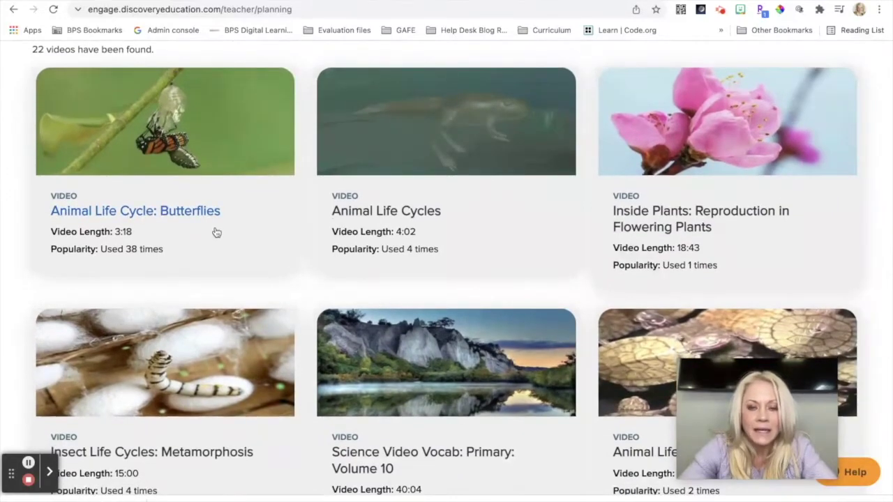
scroll(217, 232, "up", 5)
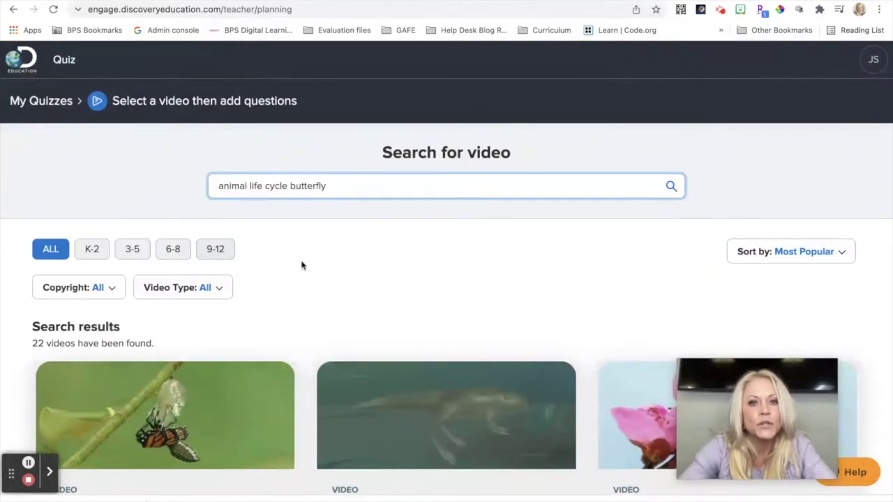
Leave the unsaved quiz builder and open 'Animal Life Cycle: Butterflies' from the QuickList.
left_click(20, 60)
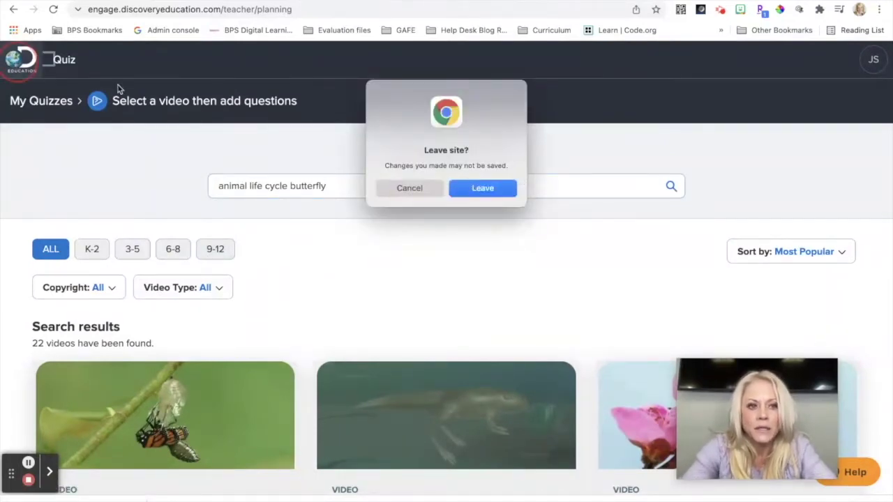
left_click(491, 193)
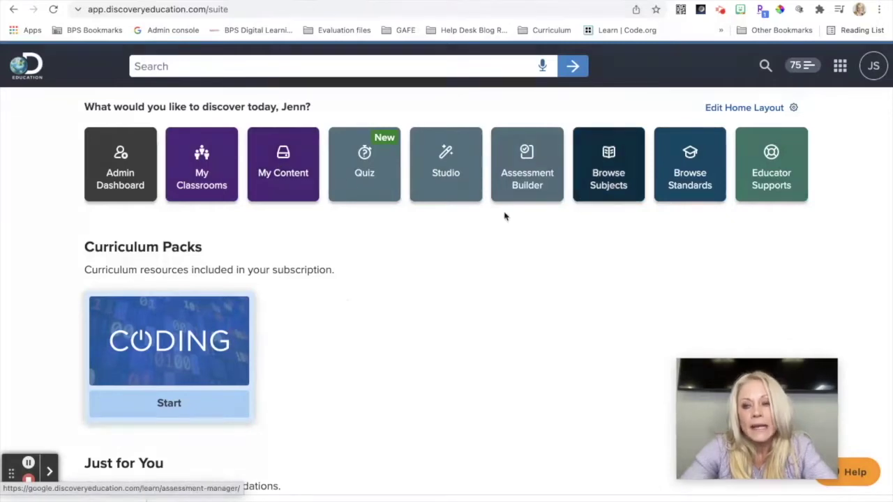
left_click(802, 68)
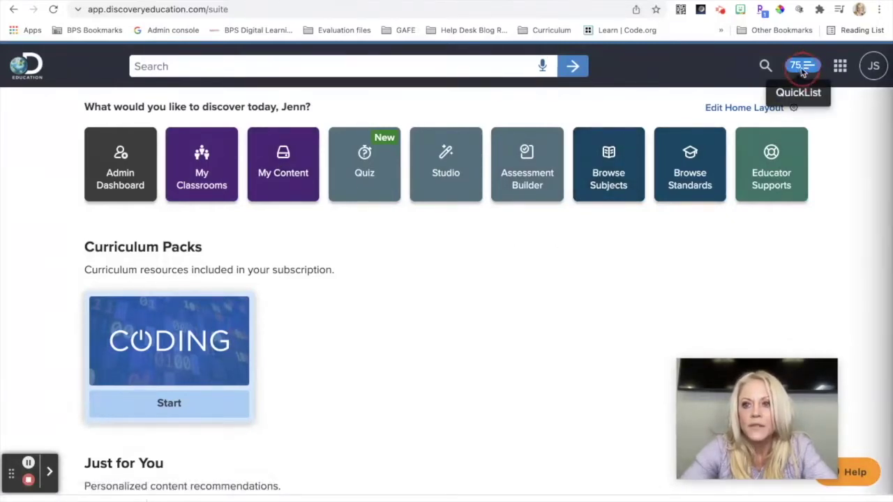
scroll(761, 150, "down", 4)
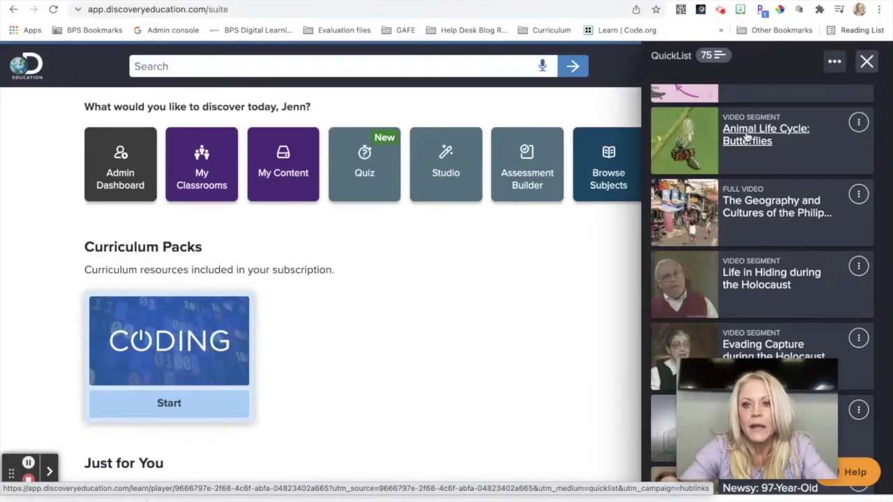
left_click(748, 137)
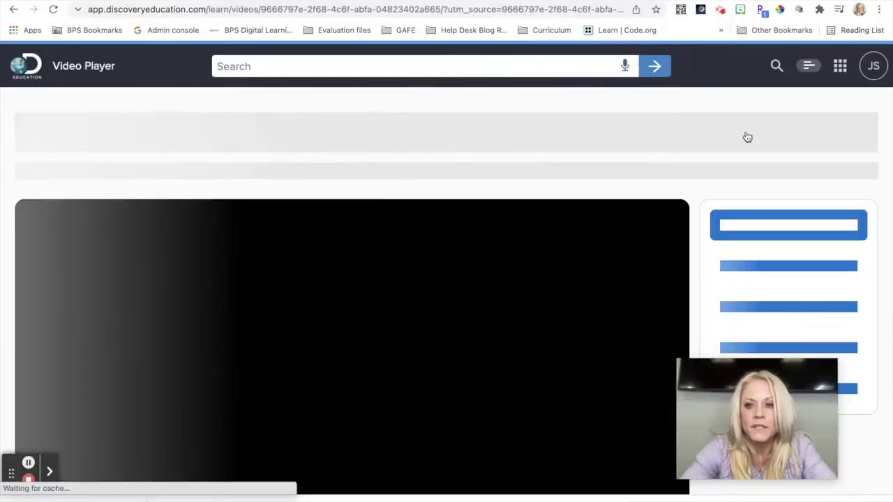
Build a Video Quiz activity from the 'Animal Life Cycle: Butterflies' video.
scroll(607, 265, "down", 2)
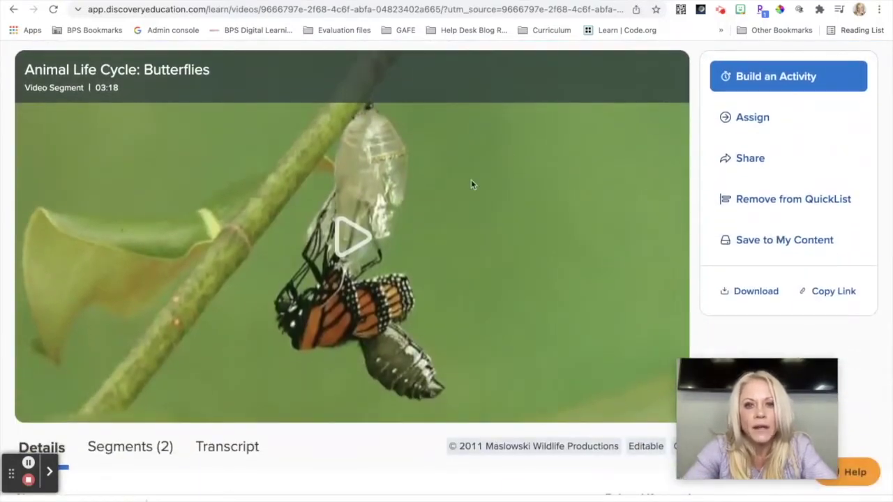
left_click(801, 80)
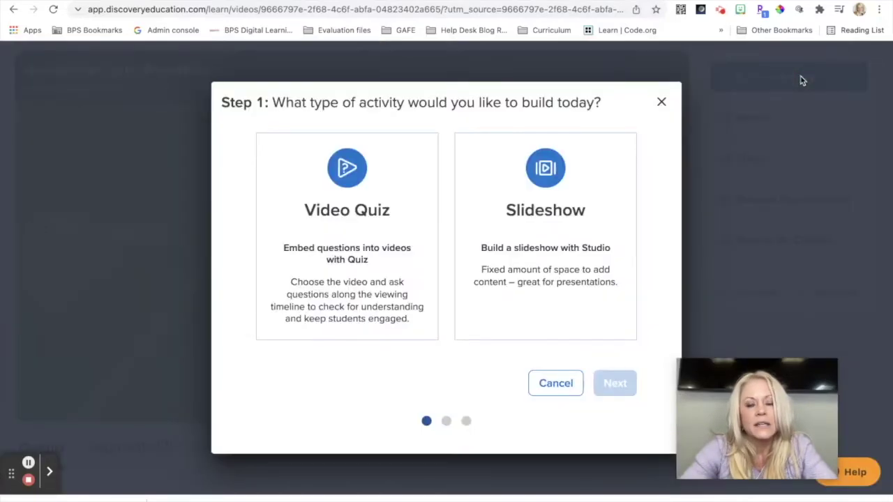
left_click(333, 189)
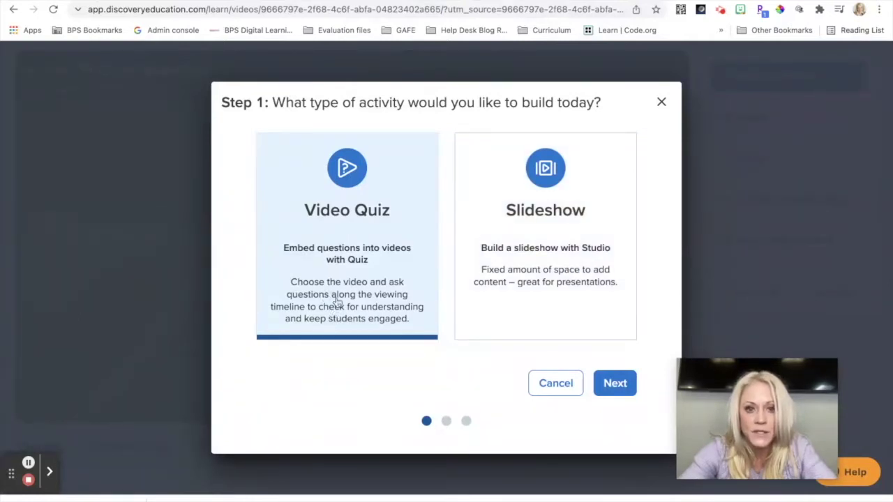
left_click(615, 387)
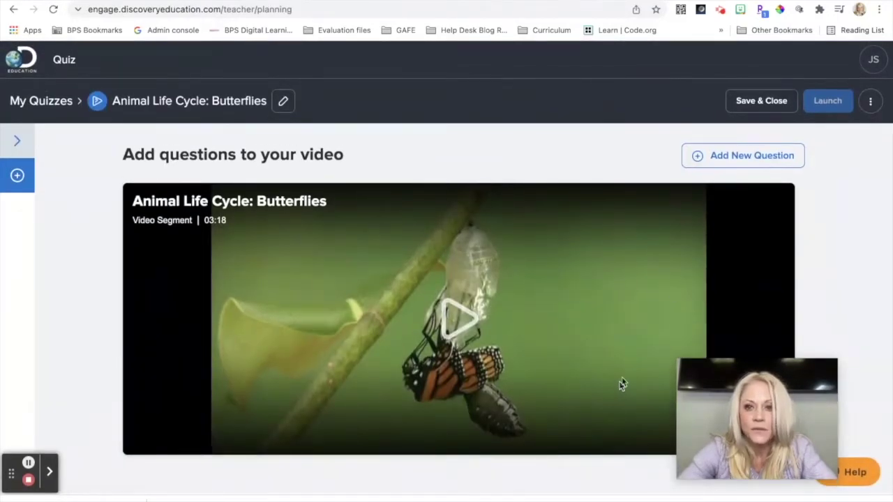
Add a Multiple Choice question asking the butterfly's first lifecycle stage.
left_click(740, 157)
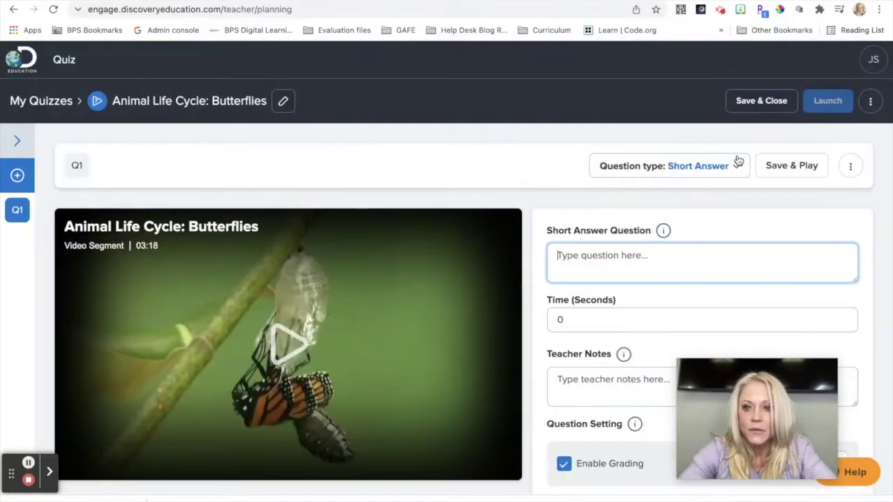
left_click_drag(754, 404, 383, 402)
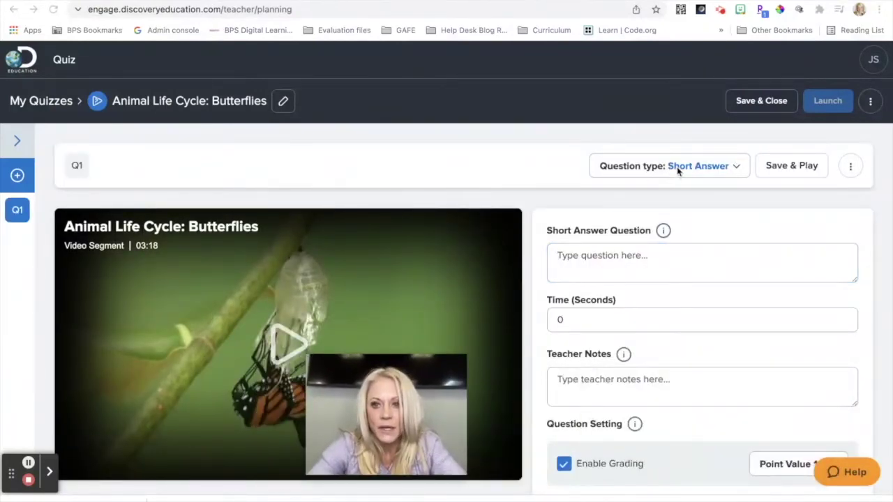
left_click(719, 175)
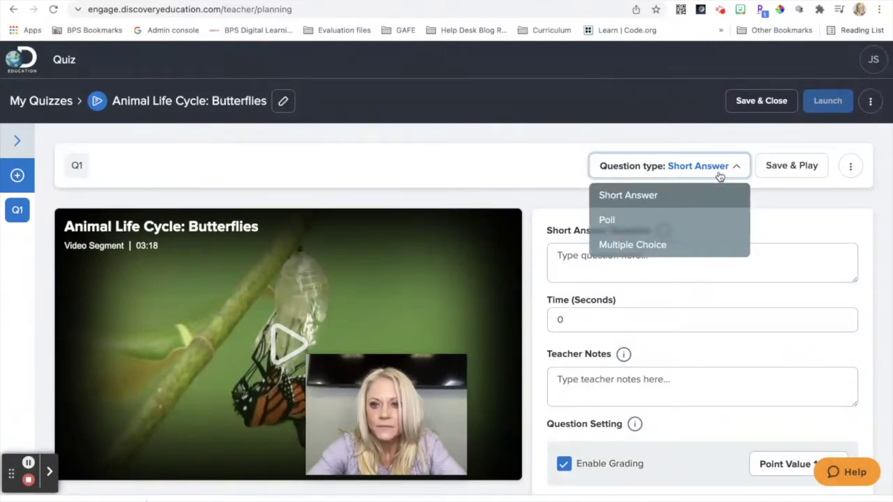
left_click(631, 245)
left_click(601, 257)
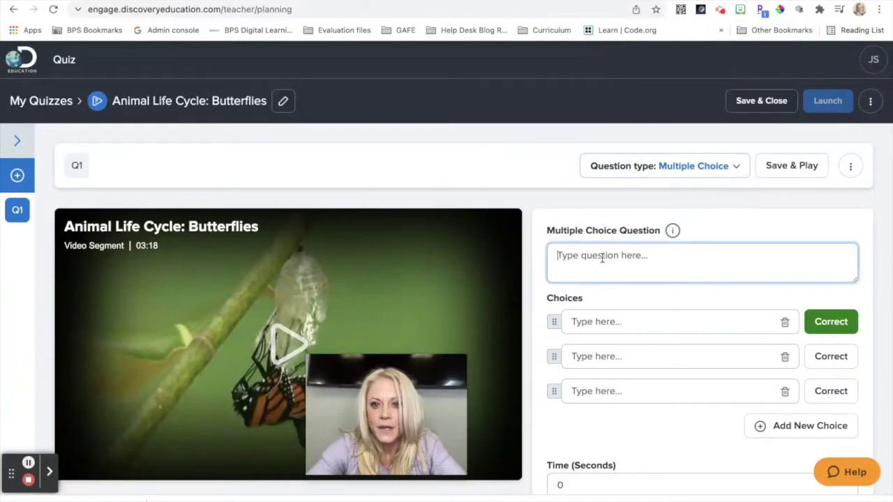
type("What is the first stage in the lifecycle of a butterfly?")
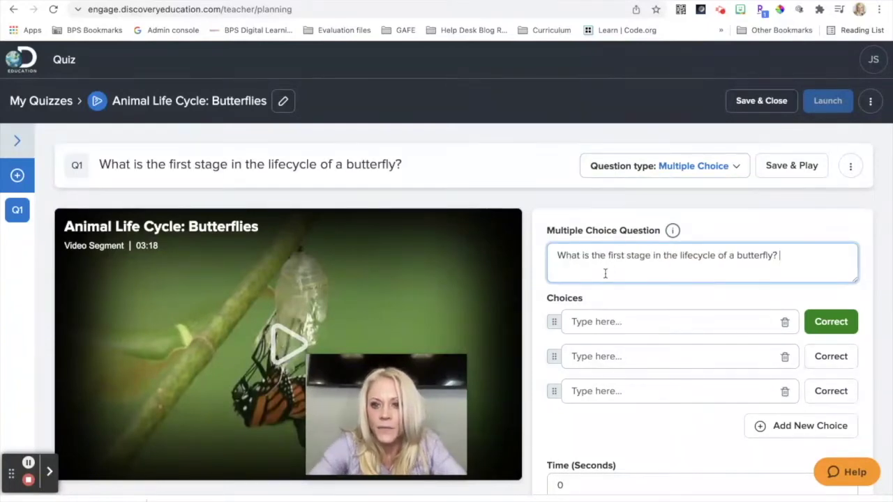
Enter 'caterpillar' as the first answer choice and 'butterfly' as the second.
left_click(630, 322)
type("c")
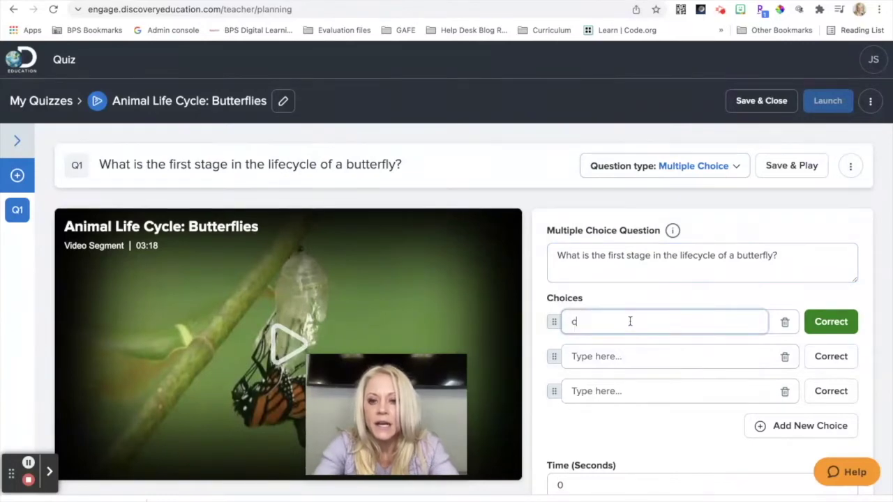
type("aterp8")
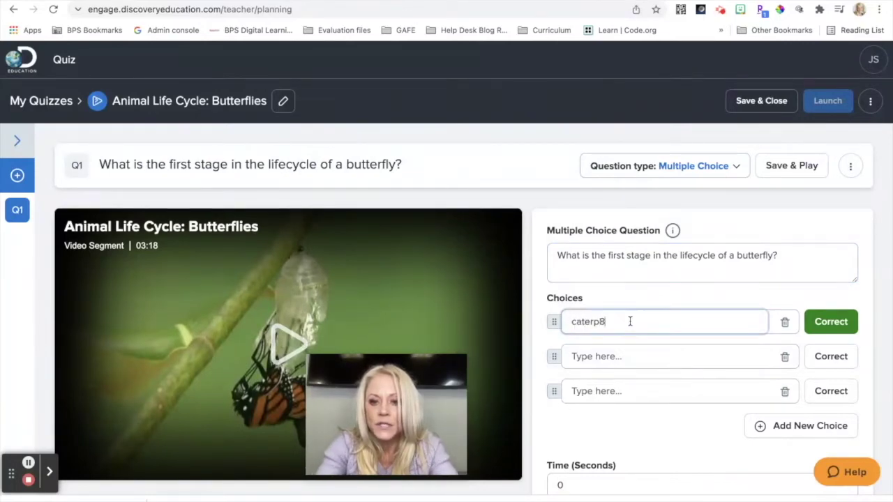
key("BackSpace")
type("illar")
key("Tab")
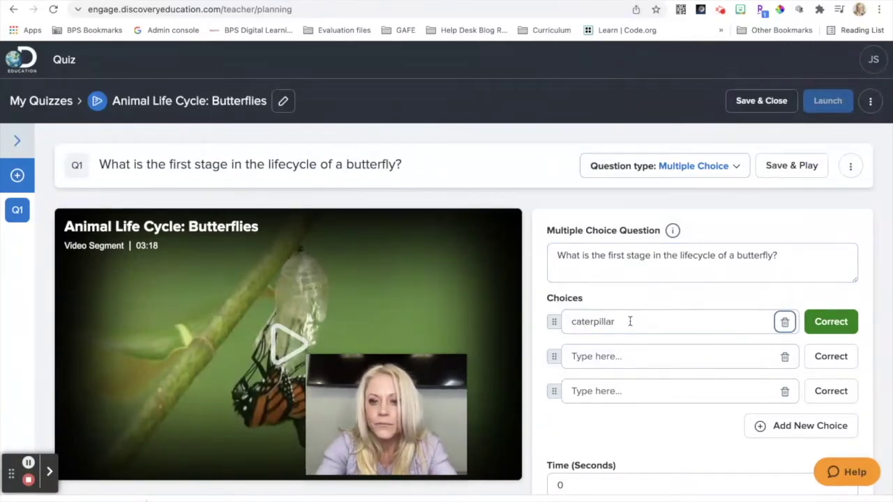
key("Tab")
key("Tab")
type("butterfu")
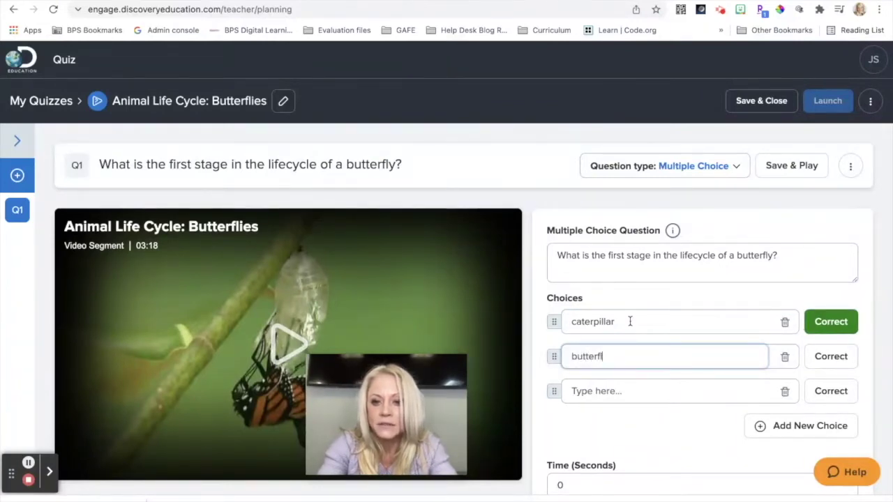
type("y")
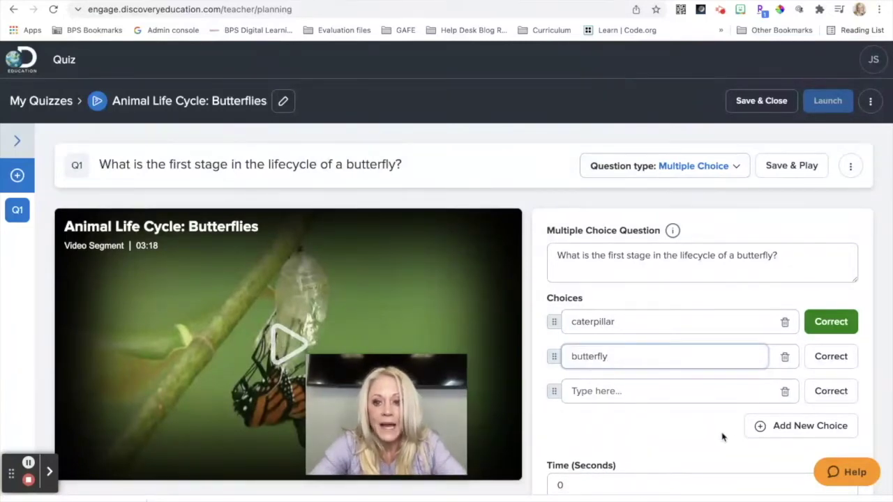
scroll(779, 432, "down", 1)
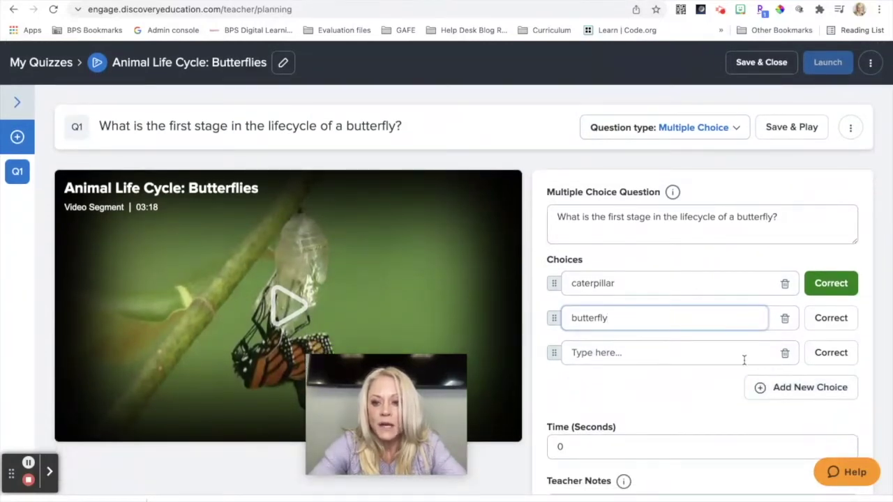
Delete the empty third choice, set Q1's time to 30 seconds, and save it.
left_click(785, 352)
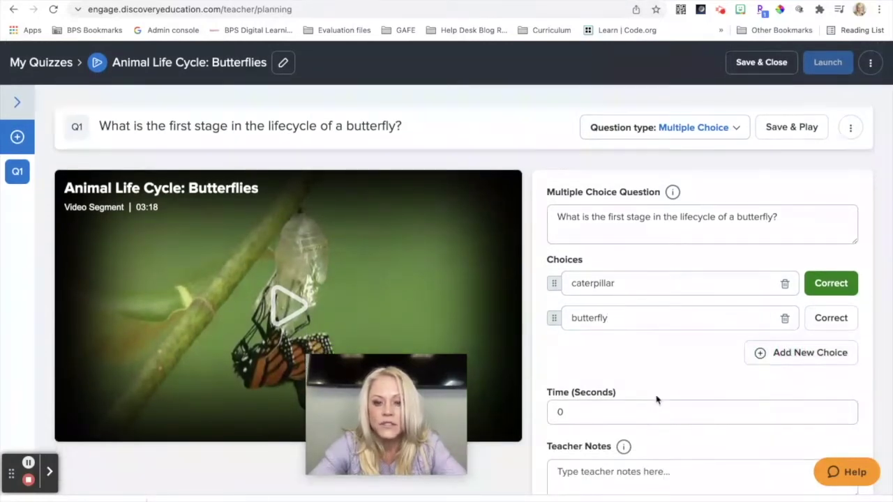
scroll(672, 372, "down", 3)
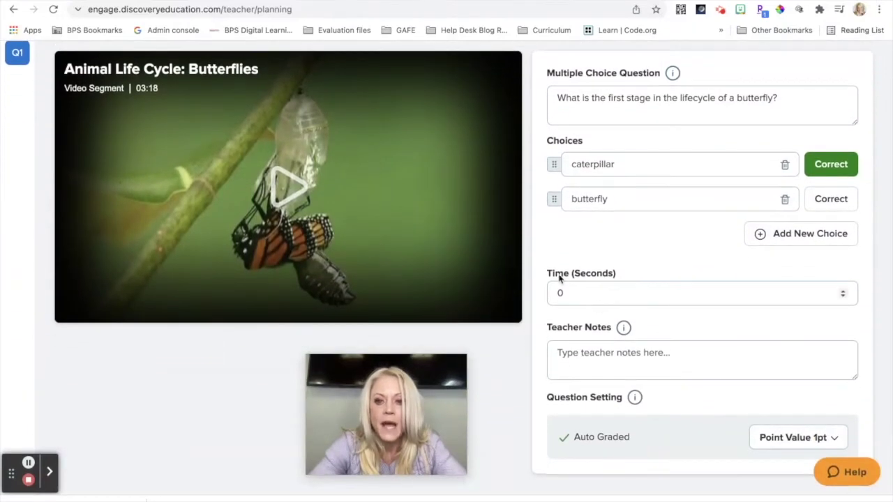
left_click(567, 291)
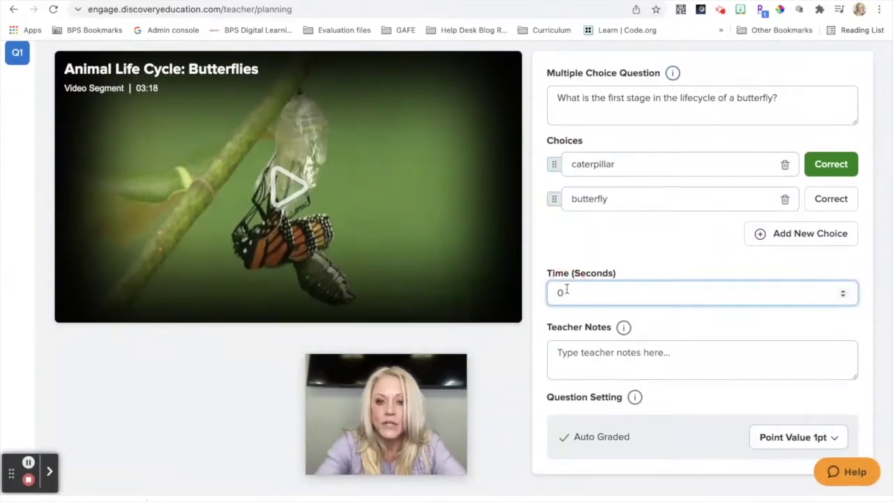
key("BackSpace")
type("3")
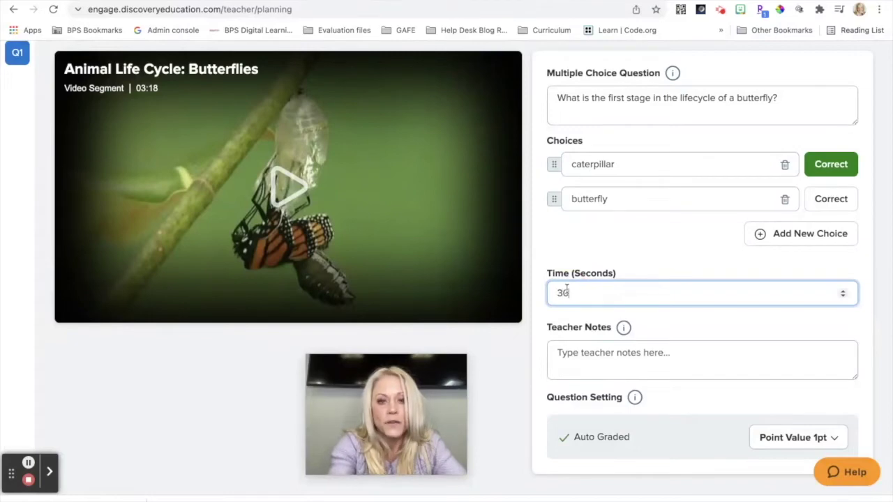
type("0")
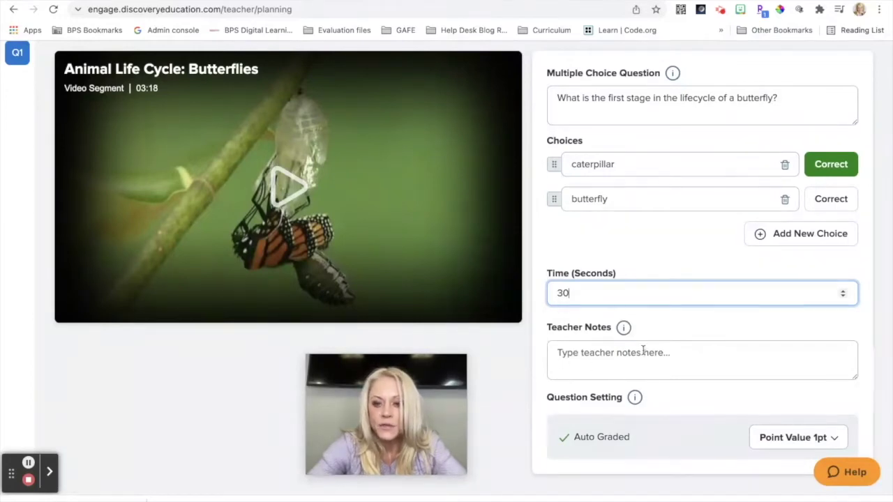
scroll(642, 350, "down", 1)
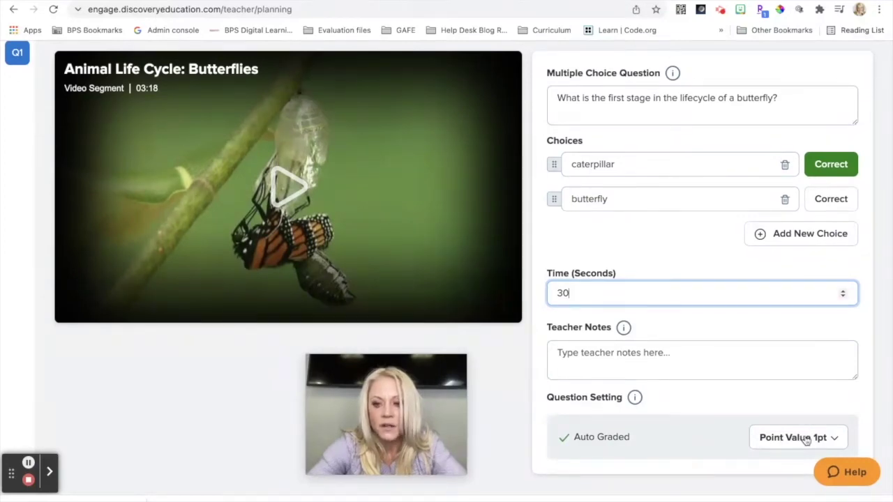
scroll(753, 343, "up", 3)
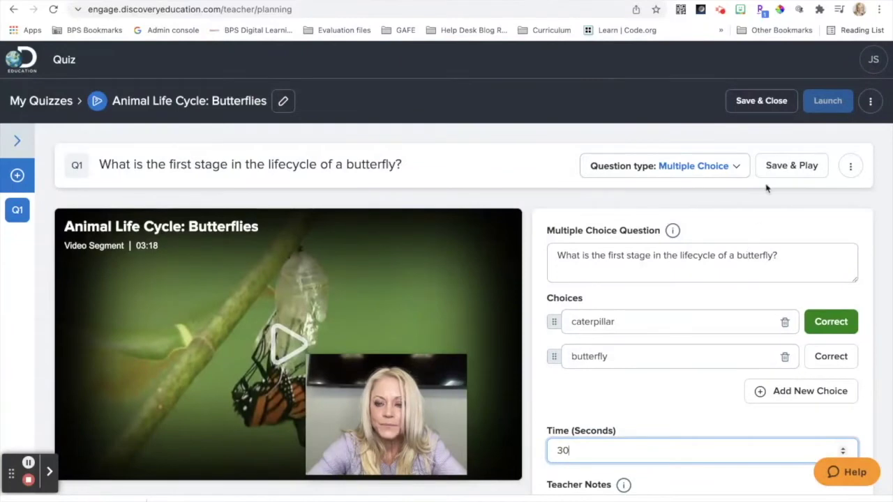
left_click(780, 168)
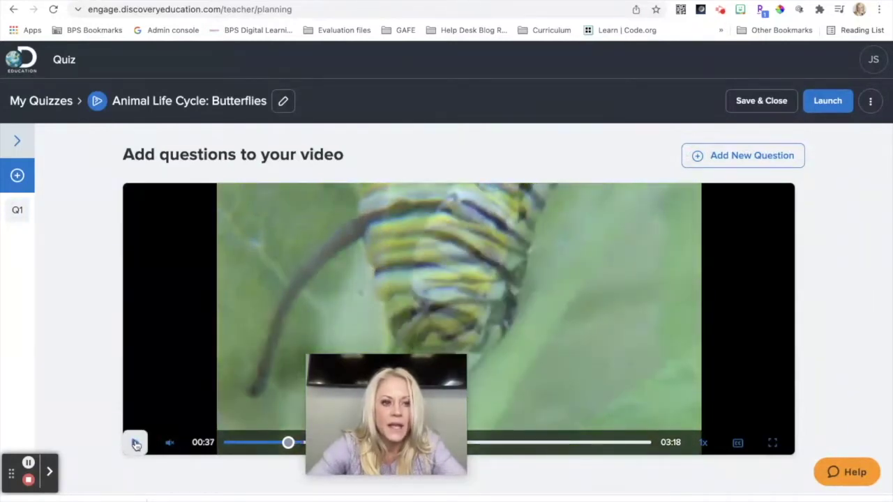
Pause the video at 00:37 and add a Short Answer second question there.
left_click(136, 443)
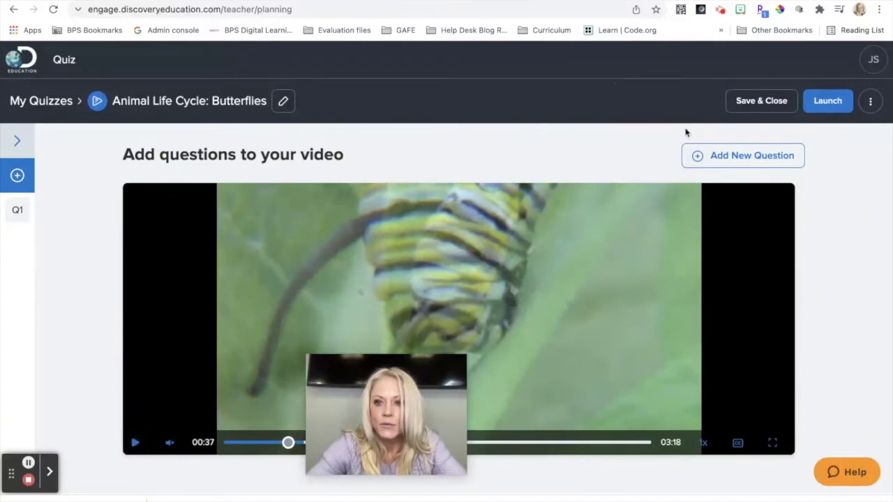
left_click(724, 160)
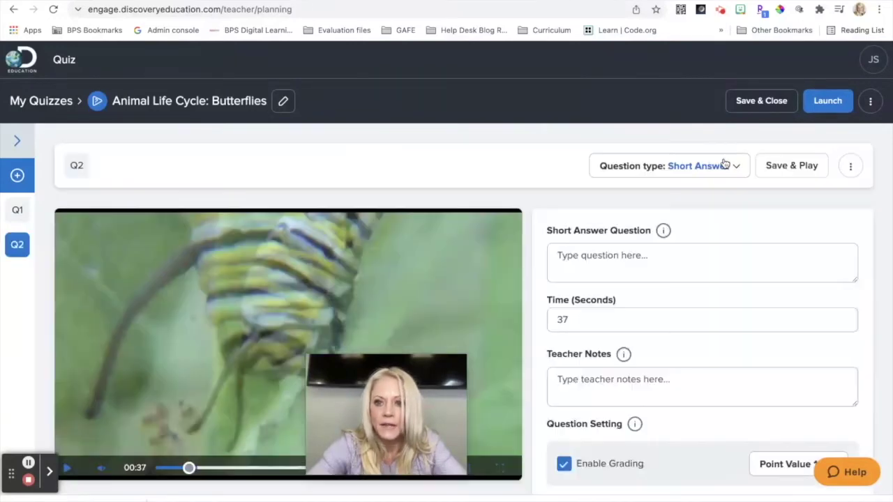
left_click(673, 169)
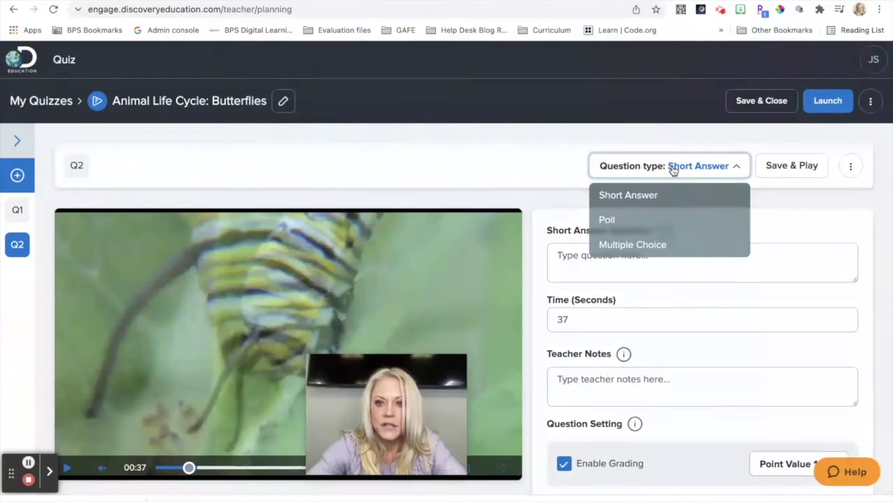
left_click(526, 152)
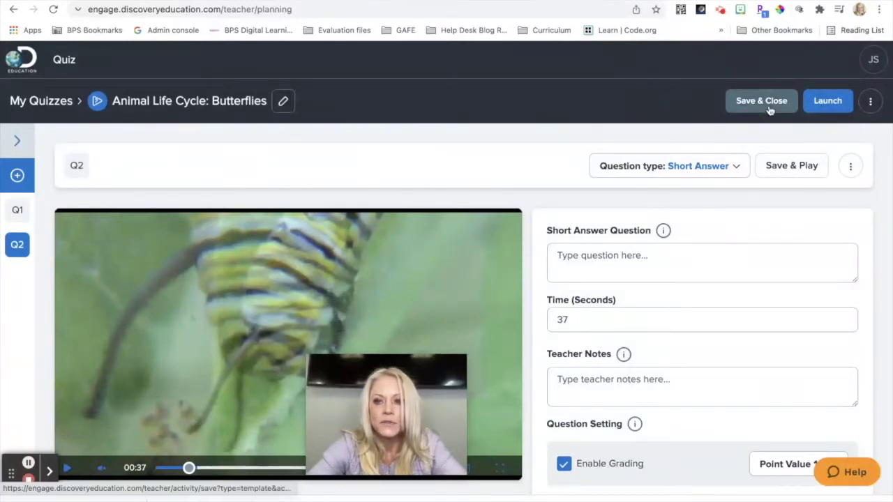
Open the quiz's launch options, then dismiss them without launching.
left_click(825, 103)
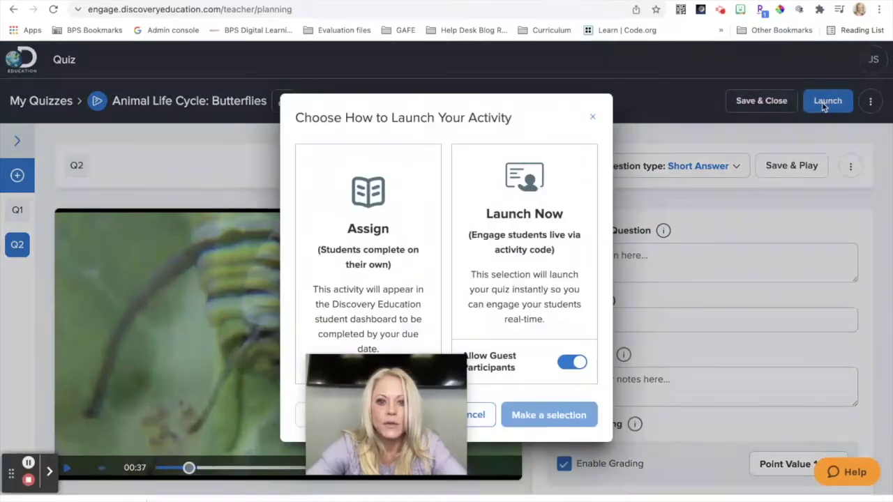
left_click_drag(424, 384, 760, 357)
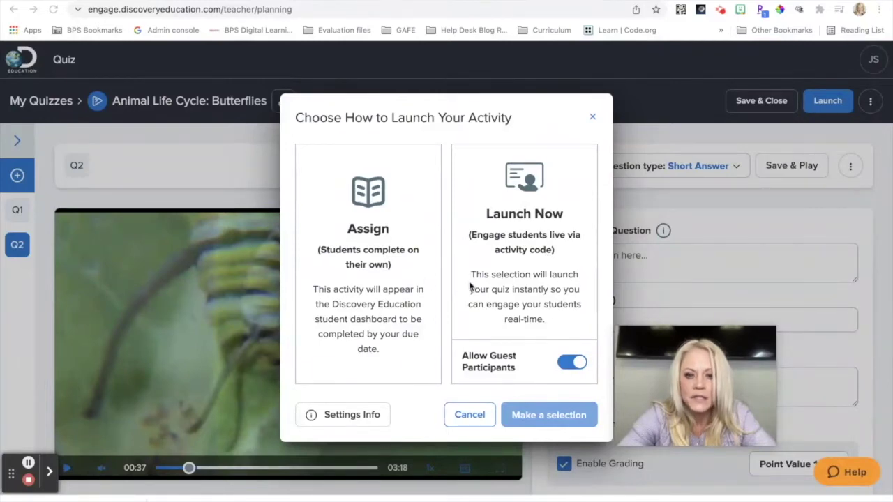
left_click(469, 415)
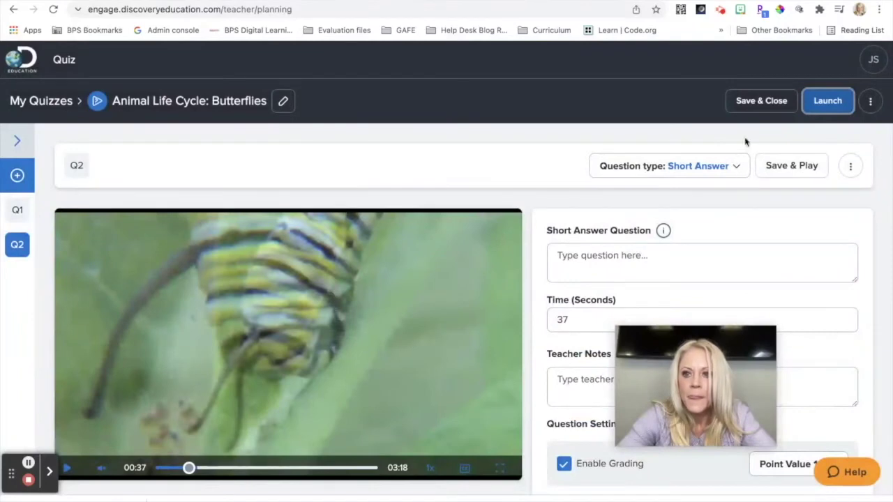
Save and close the butterflies quiz, then reopen 'Animal Life Cycle: Butterflies' from My Quizzes.
left_click(753, 102)
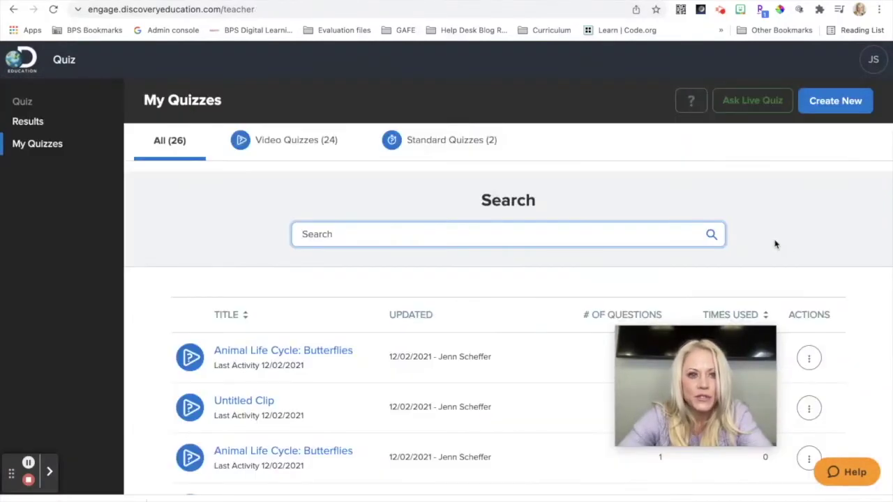
scroll(702, 236, "down", 2)
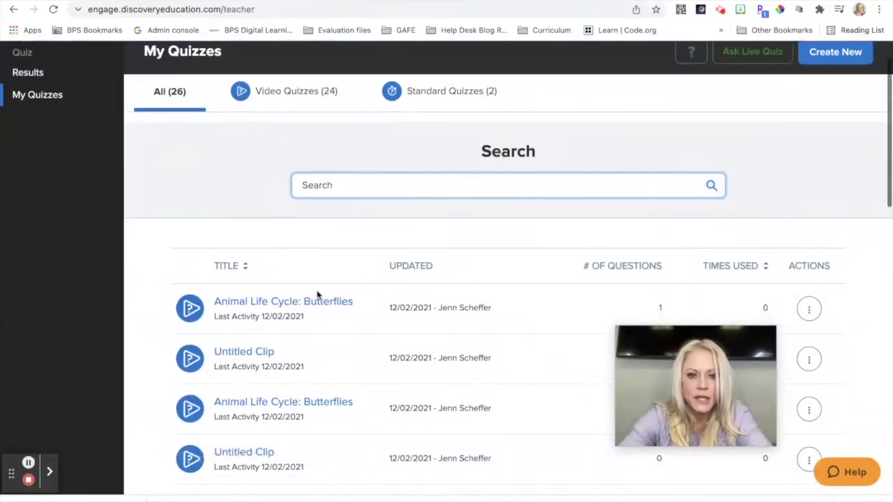
left_click(312, 304)
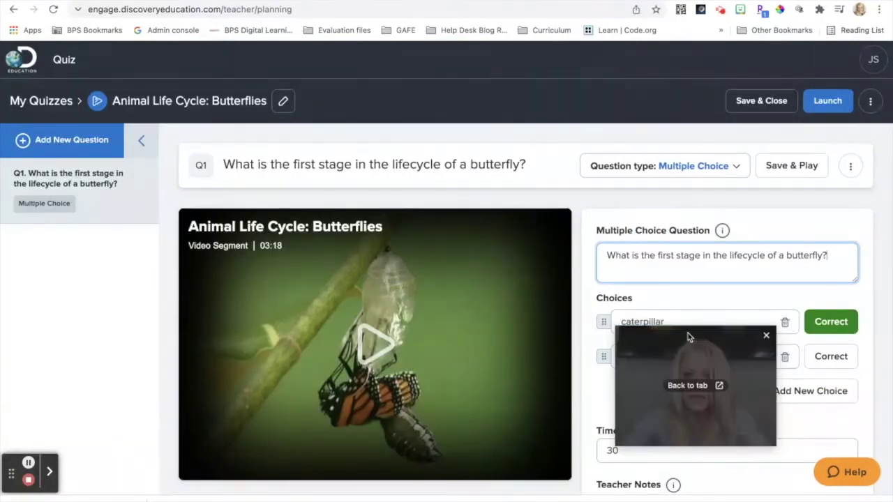
left_click_drag(687, 337, 464, 406)
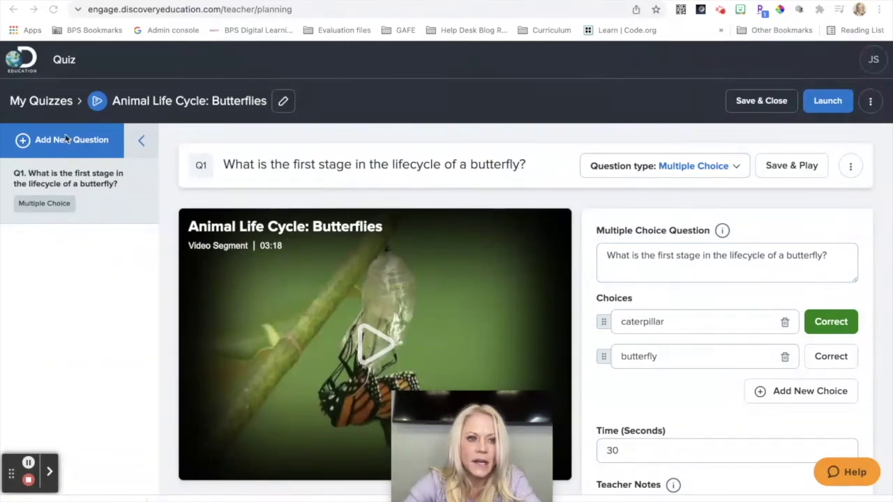
Add a blank Short Answer Q2 with a 30-second time after Q1.
left_click(14, 147)
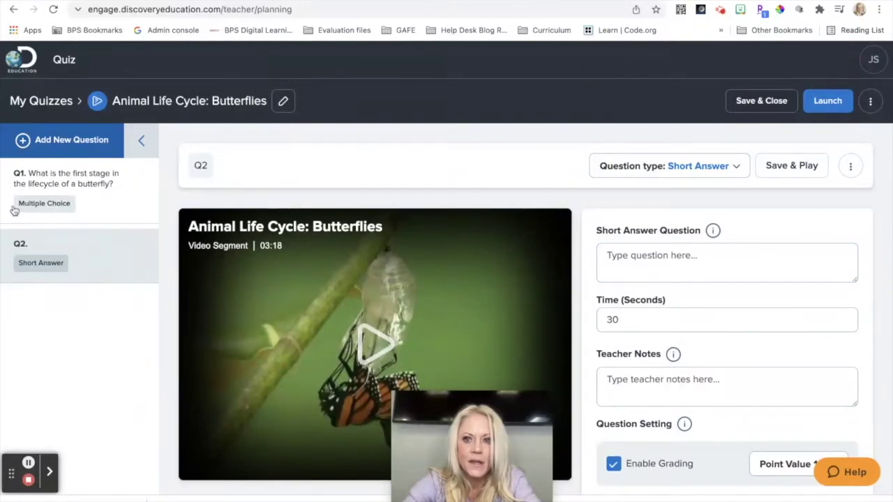
left_click(667, 172)
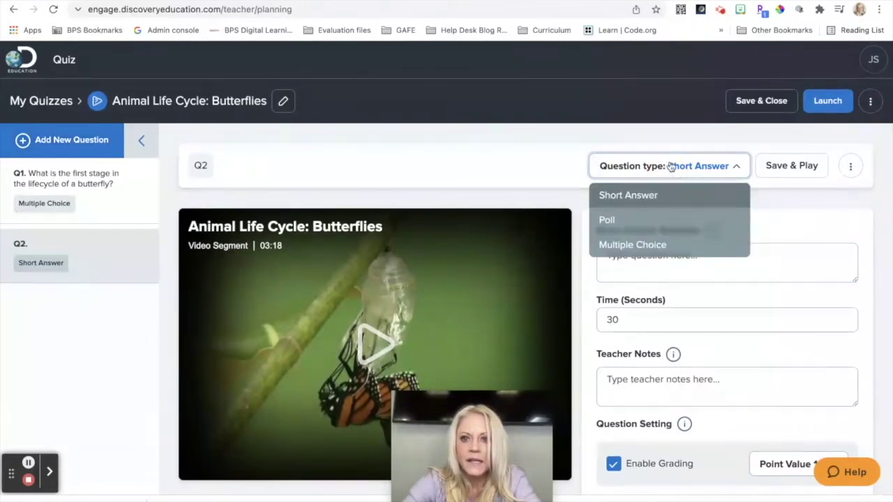
left_click(517, 164)
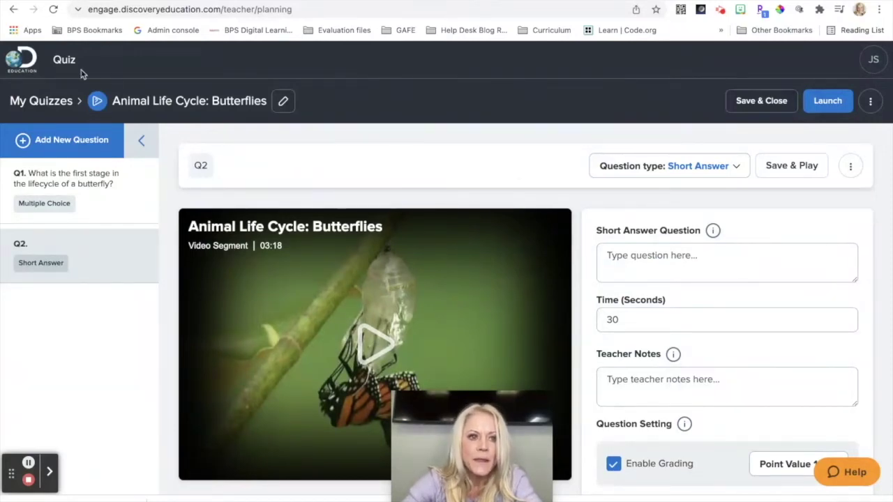
left_click(19, 64)
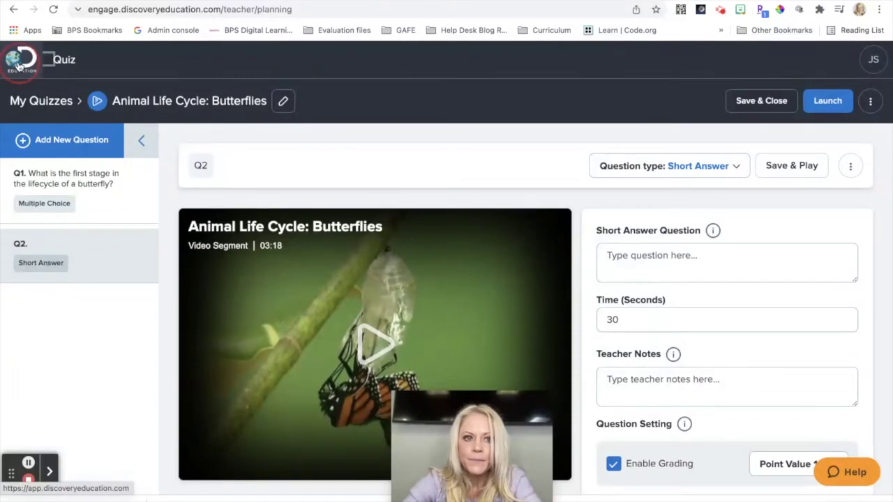
Leave the quiz editor and go to the Quiz area from the home page.
left_click(481, 189)
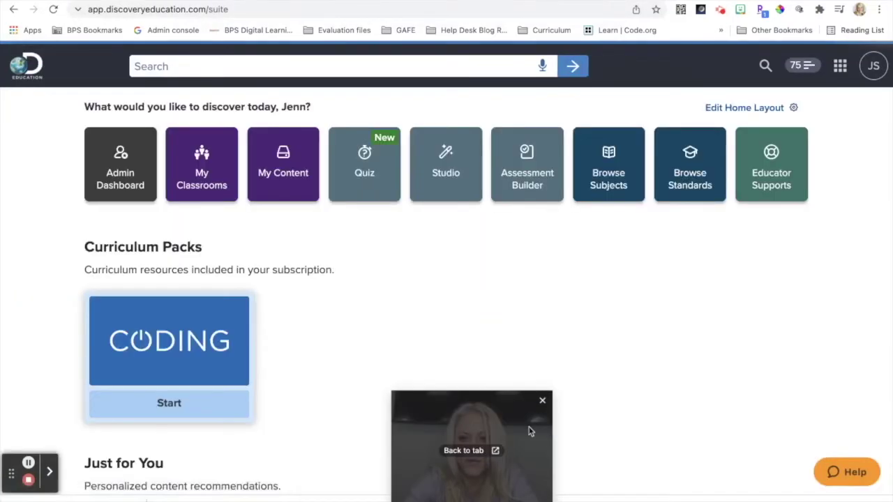
left_click_drag(530, 425, 743, 393)
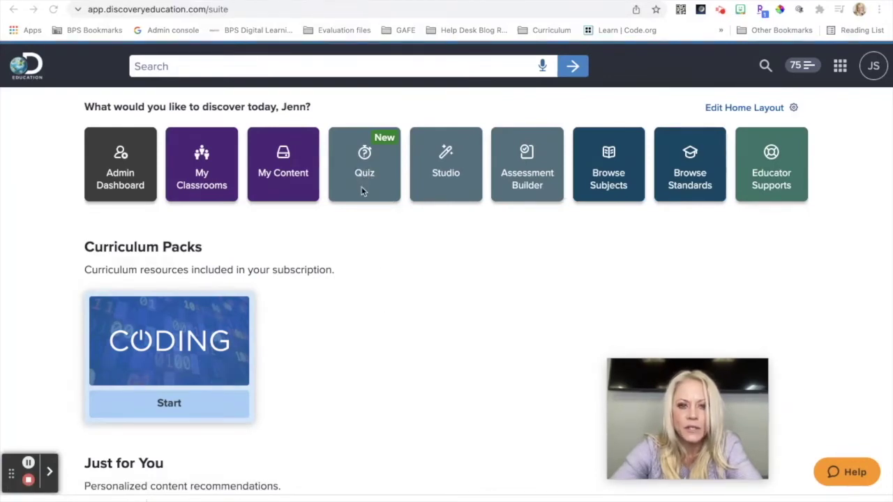
left_click(365, 154)
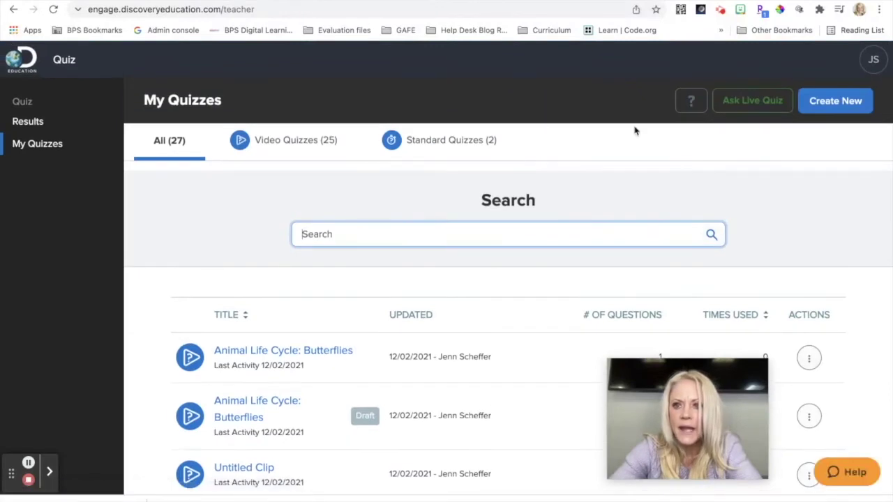
Set up a new Ask Live Quiz activity named 'Lifecycle'.
left_click(762, 103)
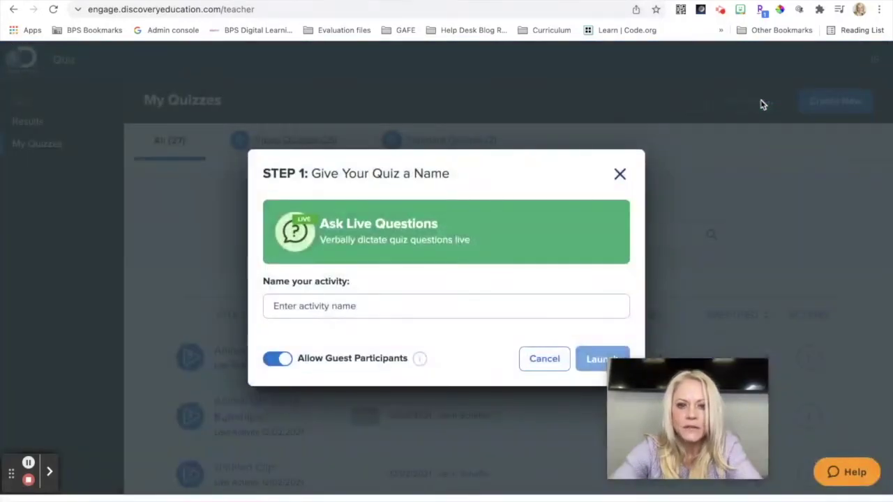
left_click(276, 306)
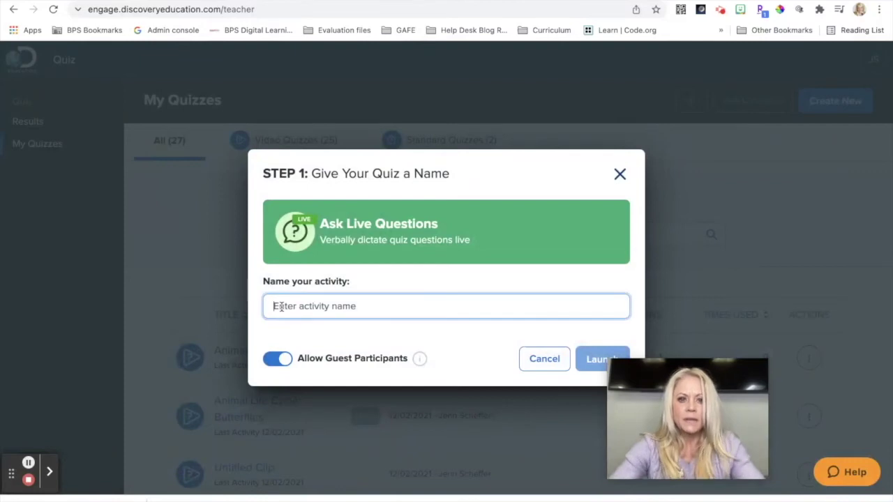
type("Lifecycle")
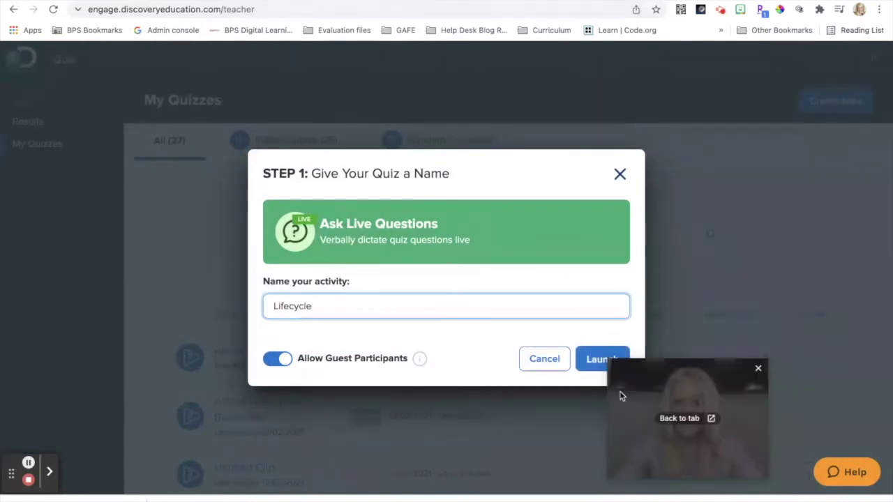
left_click_drag(640, 393, 711, 384)
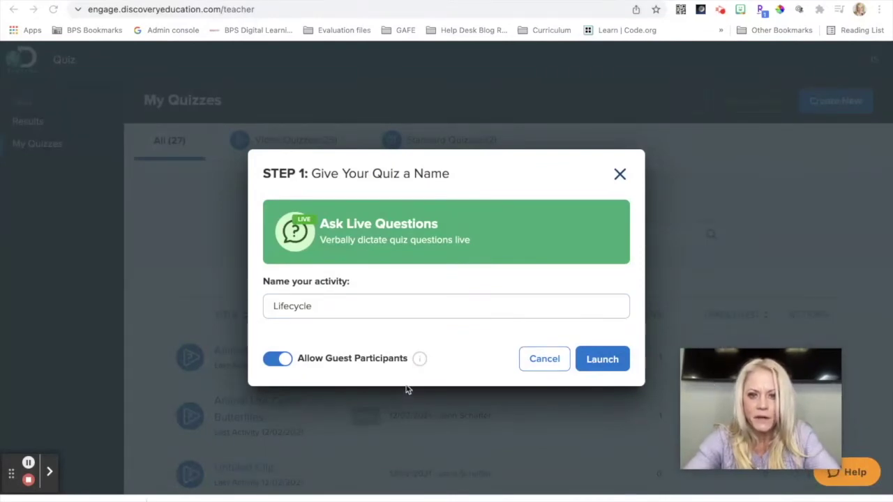
Launch the Lifecycle live quiz so it shows its join code, with 0 students joined.
left_click(602, 362)
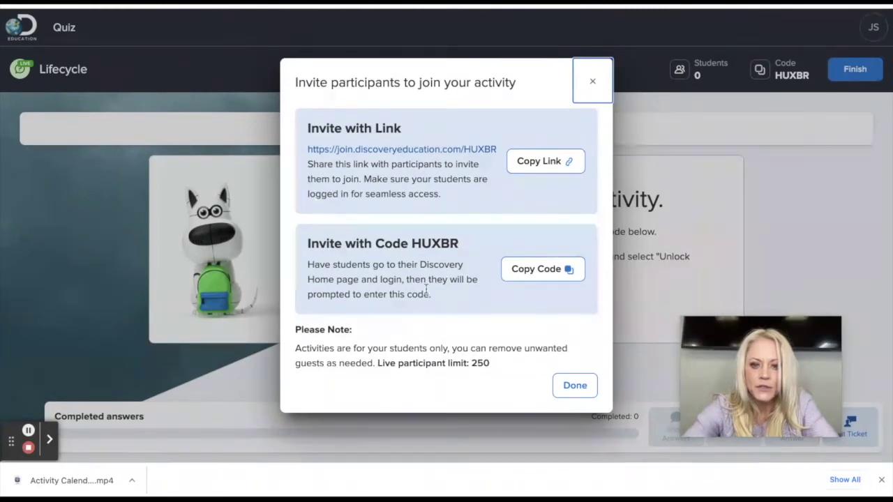
left_click(571, 385)
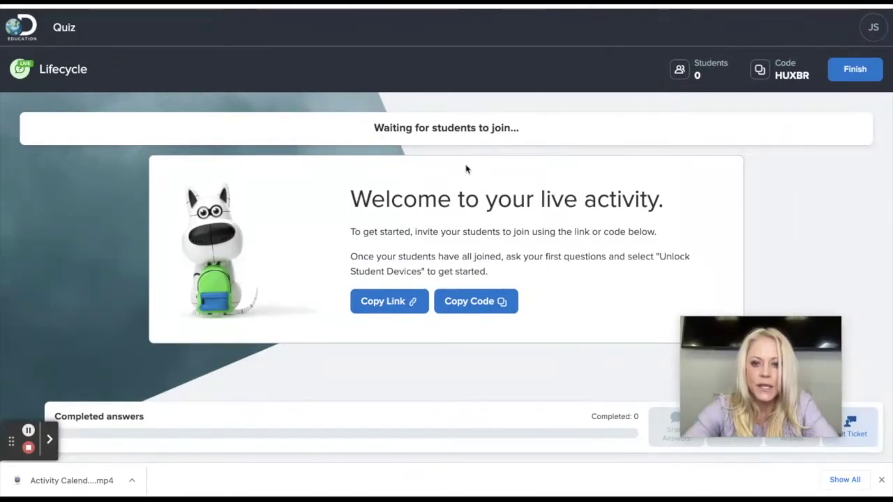
mouse_move(752, 350)
left_click_drag(753, 351, 789, 290)
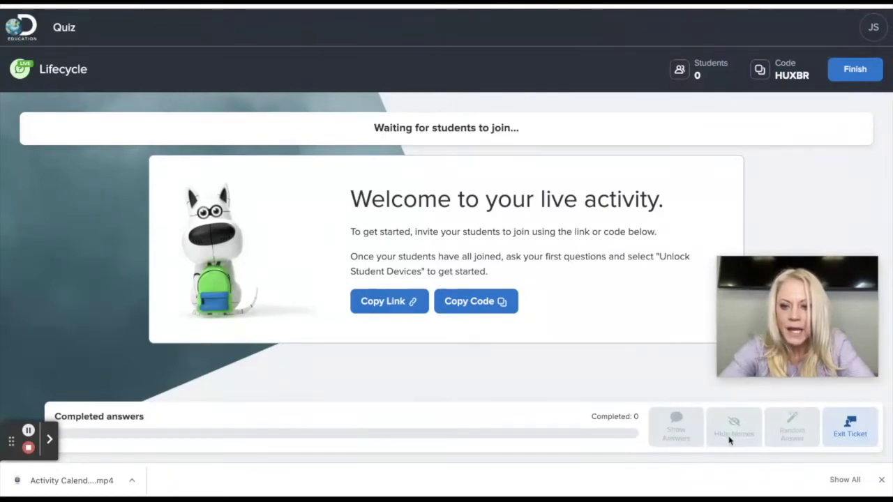
Show the Lifecycle exit ticket summary and review its 0 questions and confidence ratings.
left_click(839, 426)
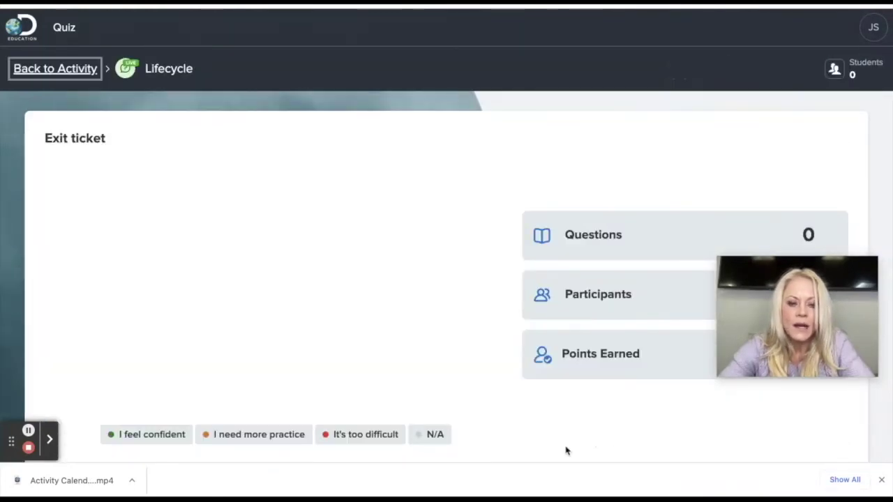
scroll(566, 450, "down", 1)
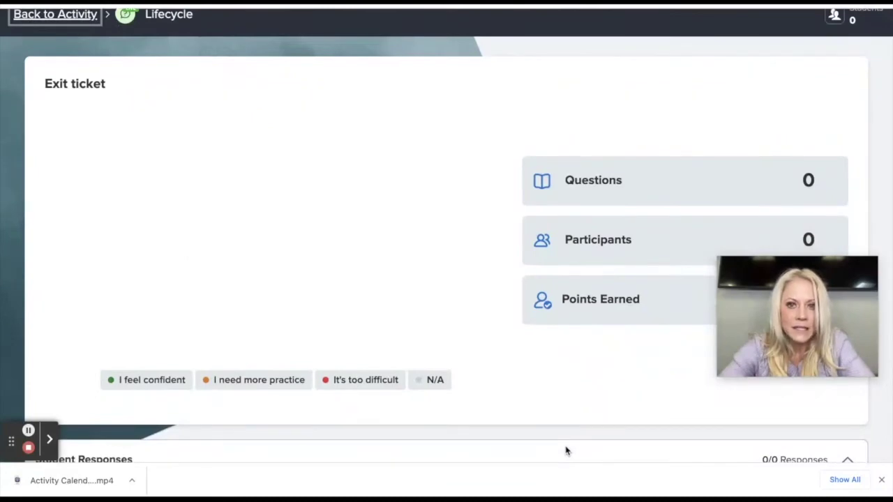
scroll(567, 450, "up", 1)
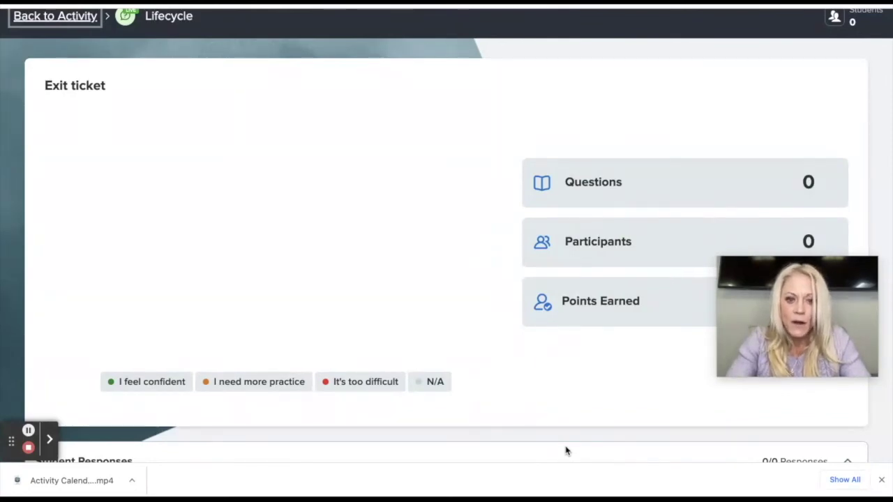
scroll(583, 410, "down", 1)
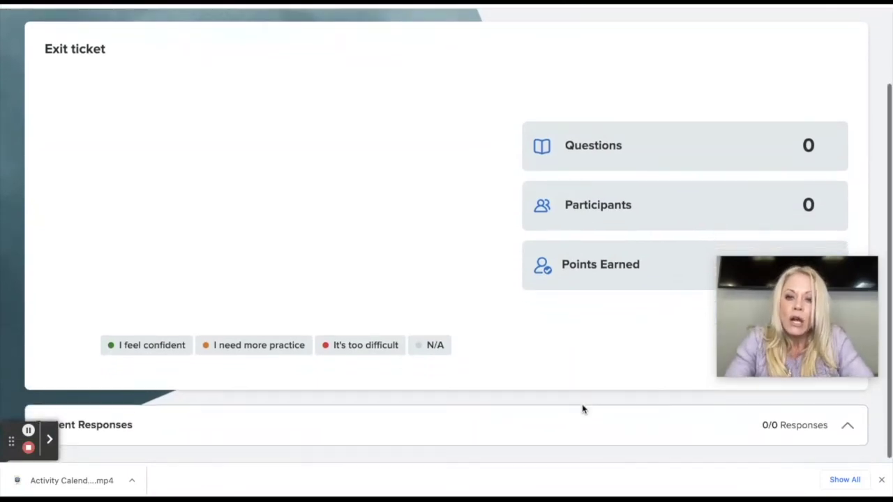
scroll(583, 409, "up", 2)
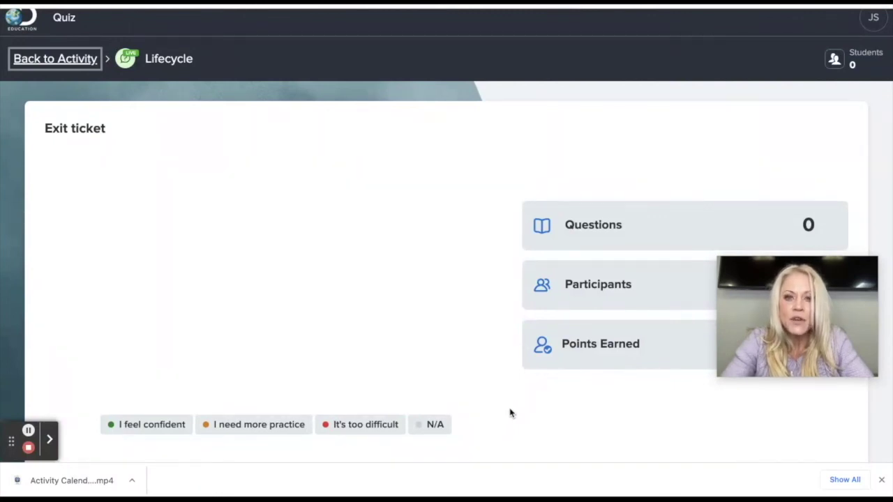
scroll(510, 413, "up", 1)
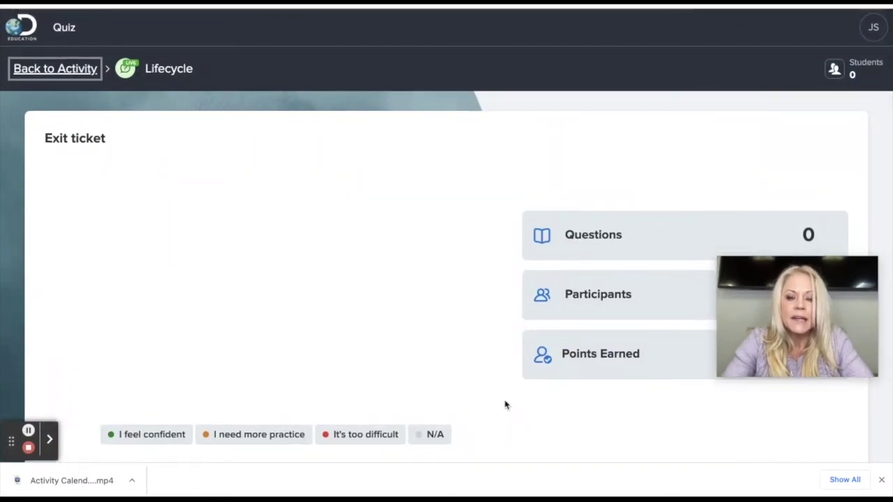